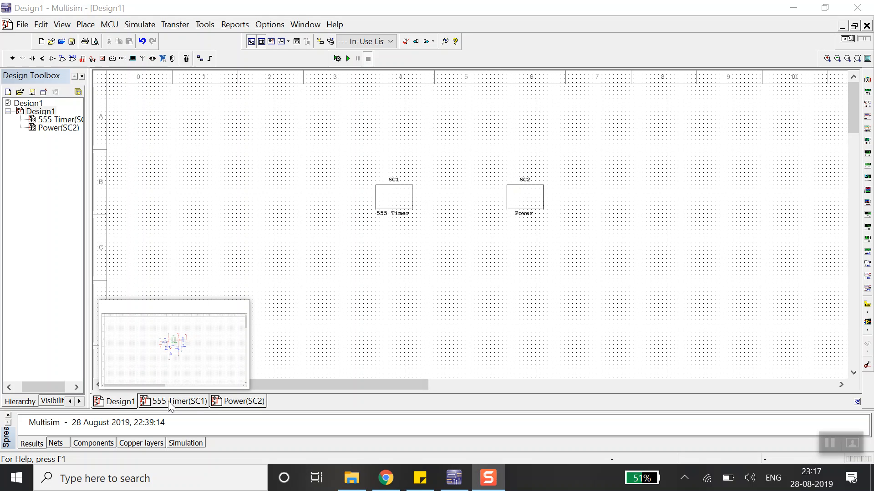
# Step: Review the 555 Timer and Power subcircuit schematics, and return to the top-level Design1 sheet
pyautogui.click(171, 404)
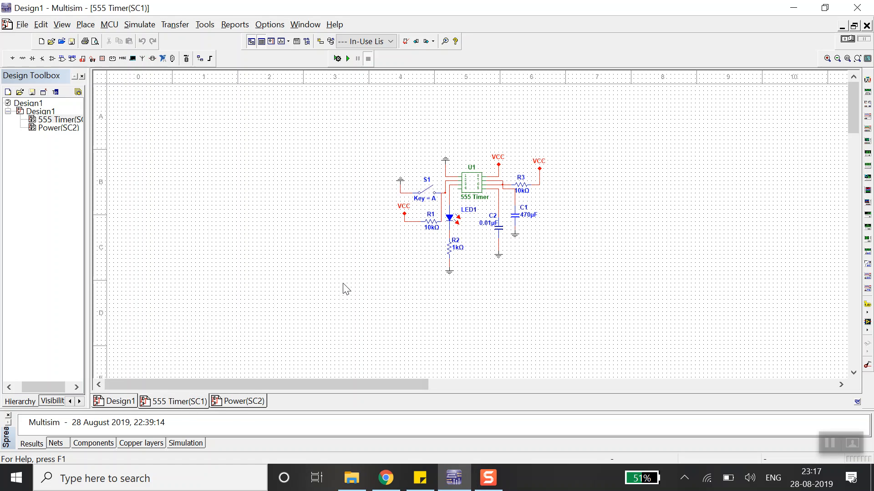
pyautogui.click(237, 403)
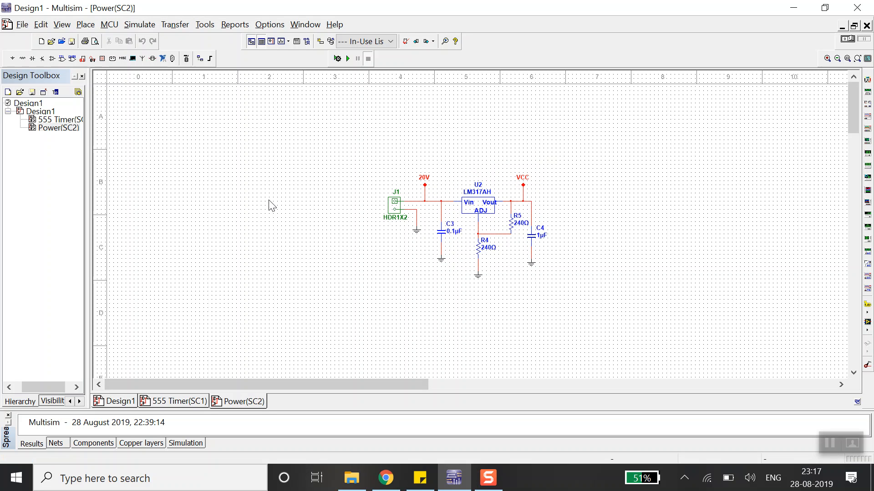
pyautogui.click(112, 403)
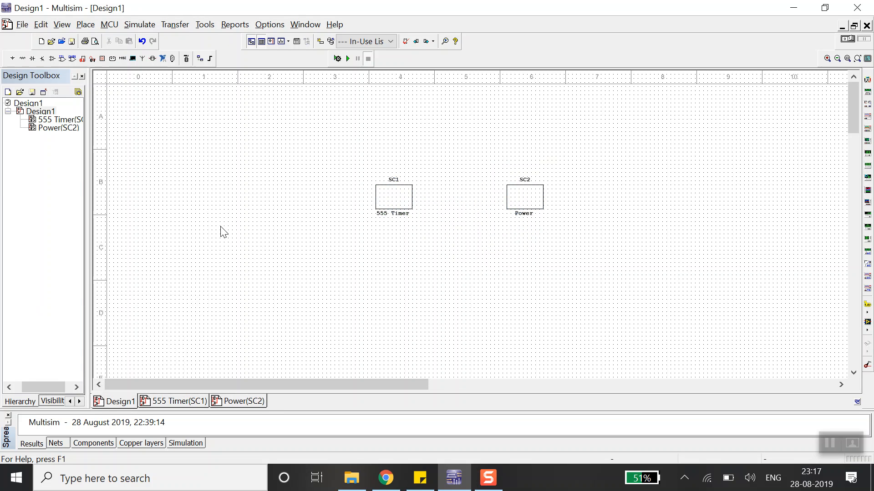
# Step: Transfer the design to Ultiboard 13.0, saving the netlist as Design1 in the Circuit Design Suite 13.0 folder
pyautogui.click(176, 25)
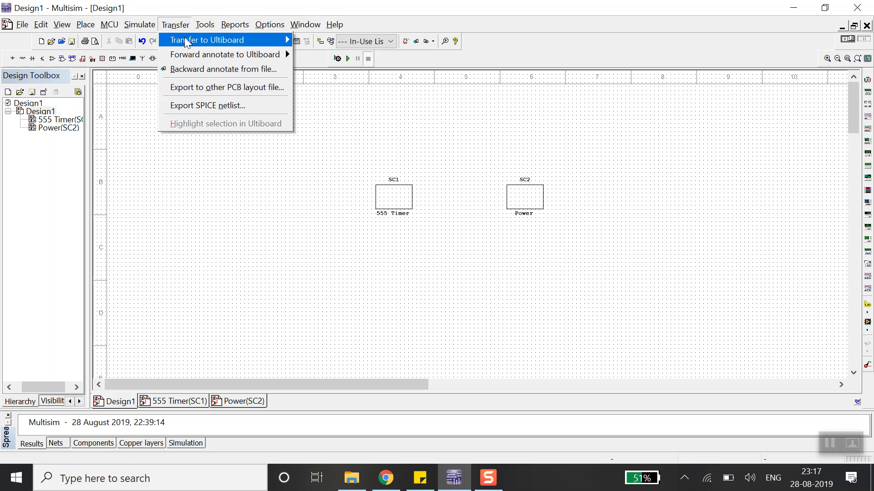
pyautogui.moveTo(187, 42)
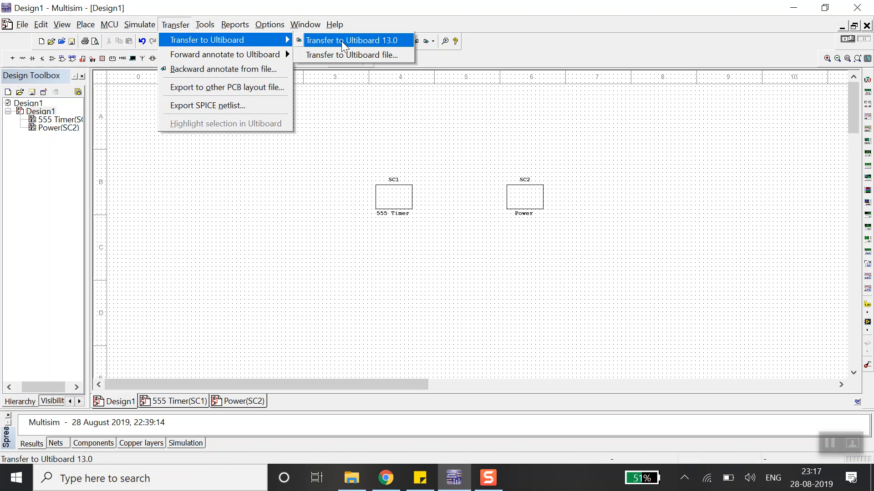
pyautogui.click(365, 43)
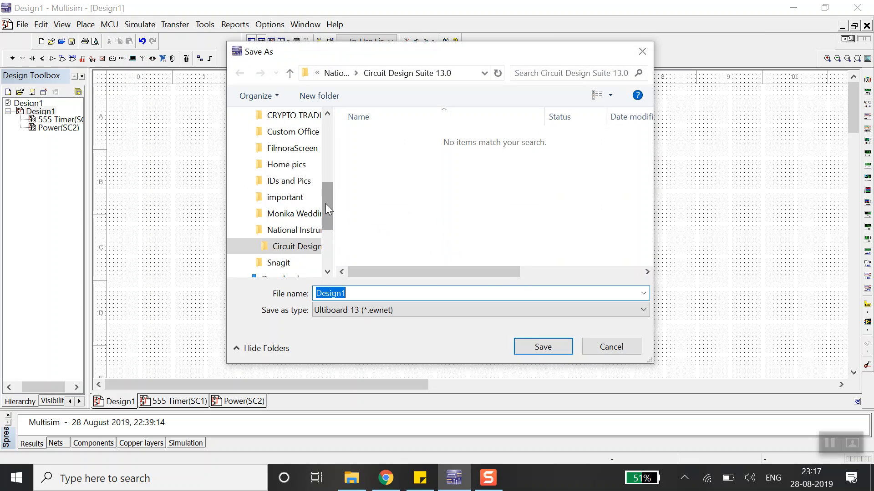
pyautogui.moveTo(327, 210); pyautogui.dragTo(326, 246)
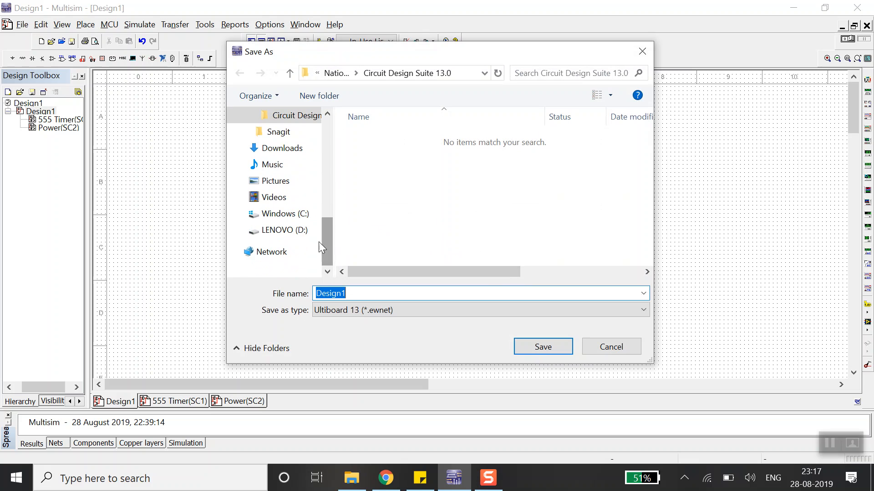
pyautogui.click(544, 347)
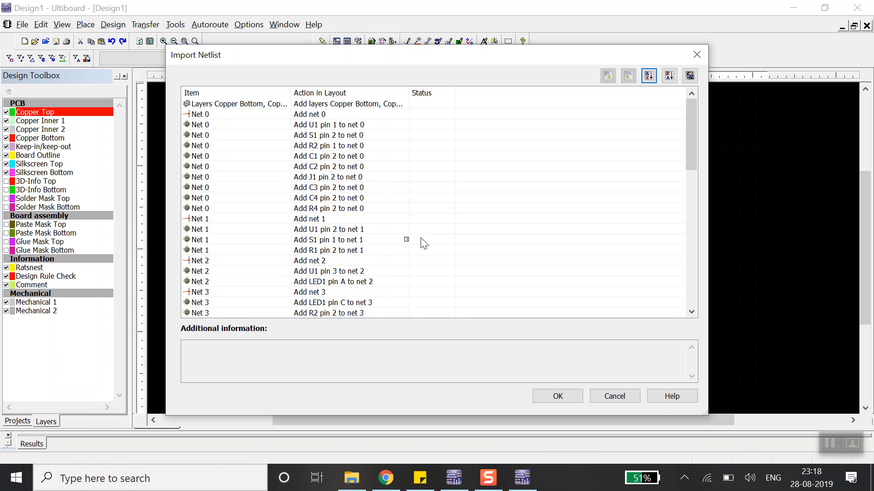
# Step: Review the listed nets and parts in the netlist import, and accept them all into the board layout
pyautogui.click(690, 273)
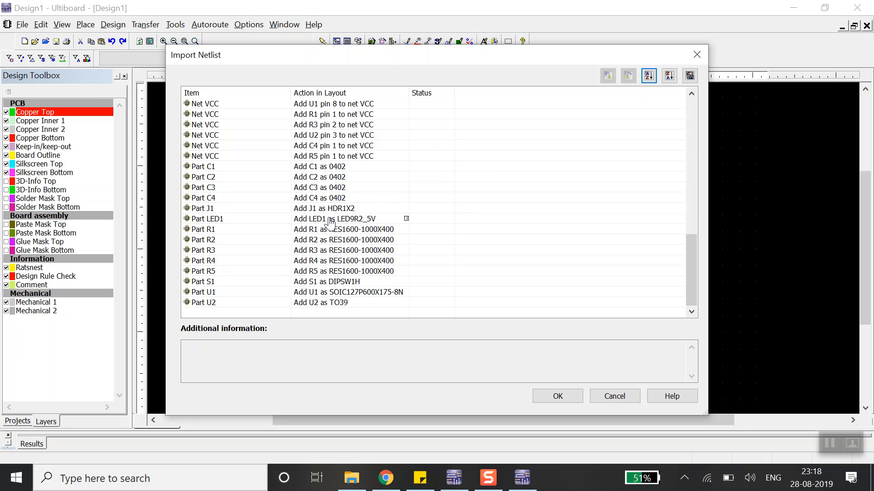
pyautogui.click(691, 143)
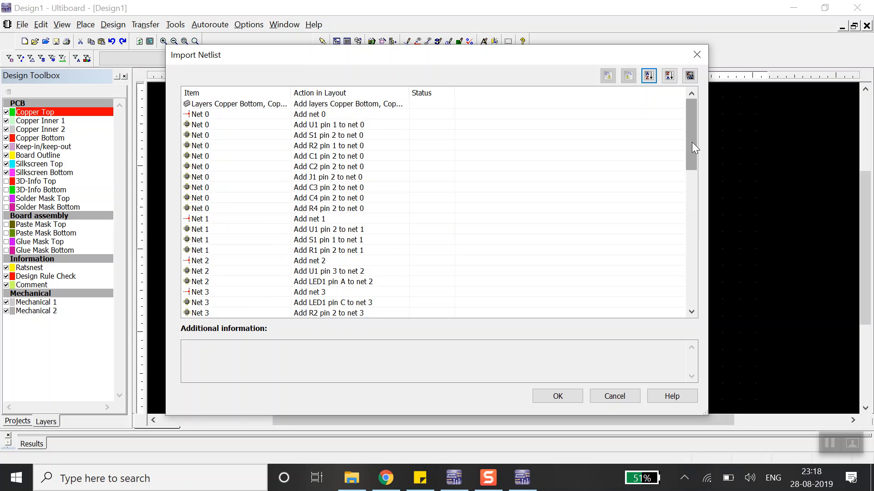
pyautogui.moveTo(692, 146); pyautogui.dragTo(691, 285)
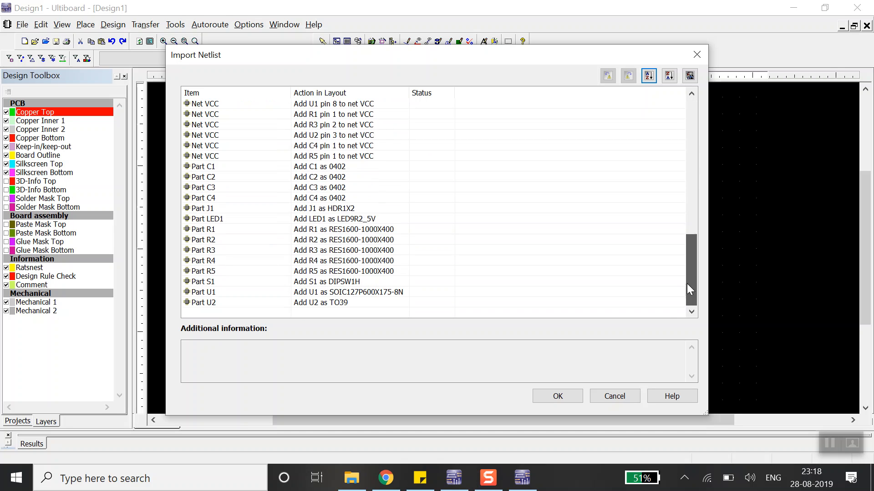
pyautogui.click(561, 400)
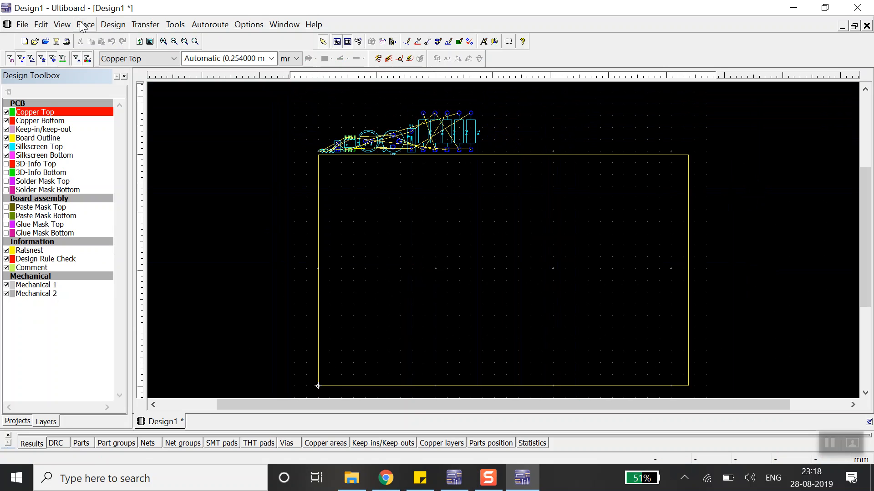
# Step: Move the 555 timer U1 from above the board outline onto the board at about X 22 mm, Y 77 mm
pyautogui.click(61, 26)
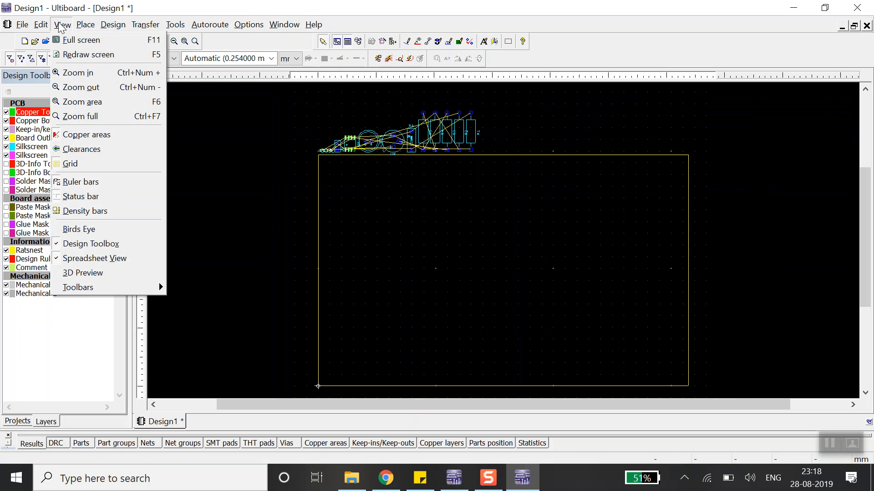
pyautogui.click(97, 76)
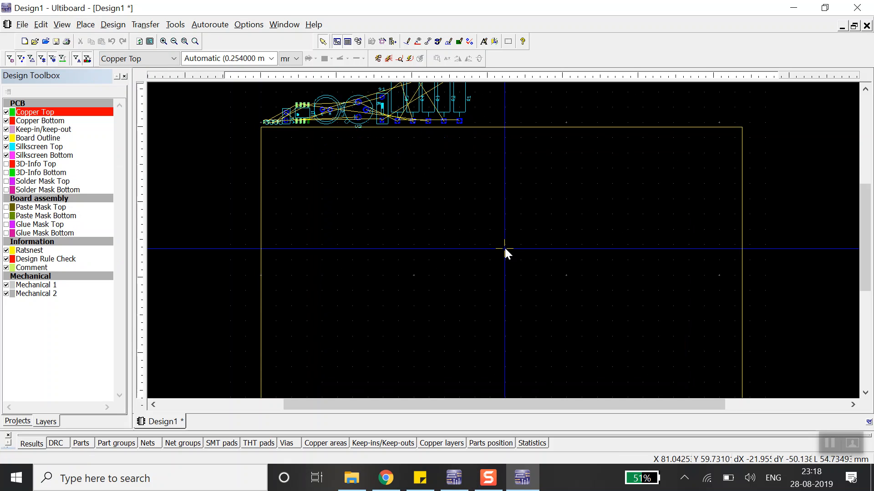
pyautogui.moveTo(870, 219); pyautogui.dragTo(870, 194)
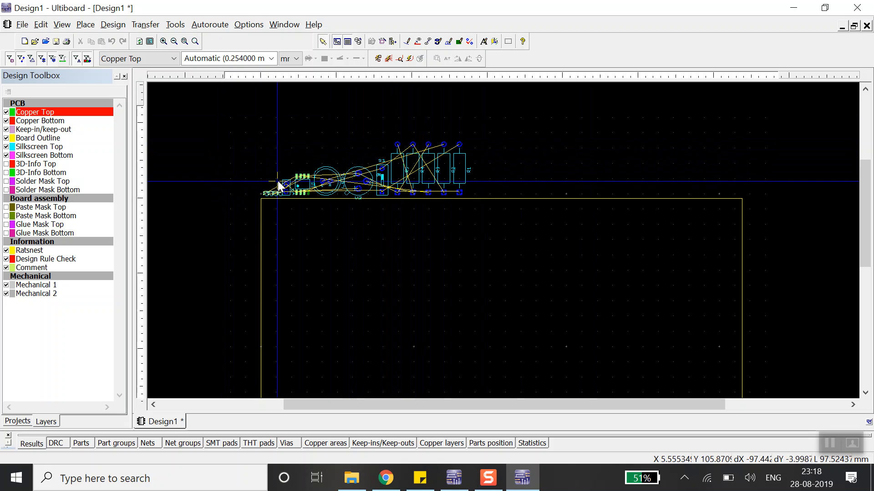
pyautogui.click(305, 190)
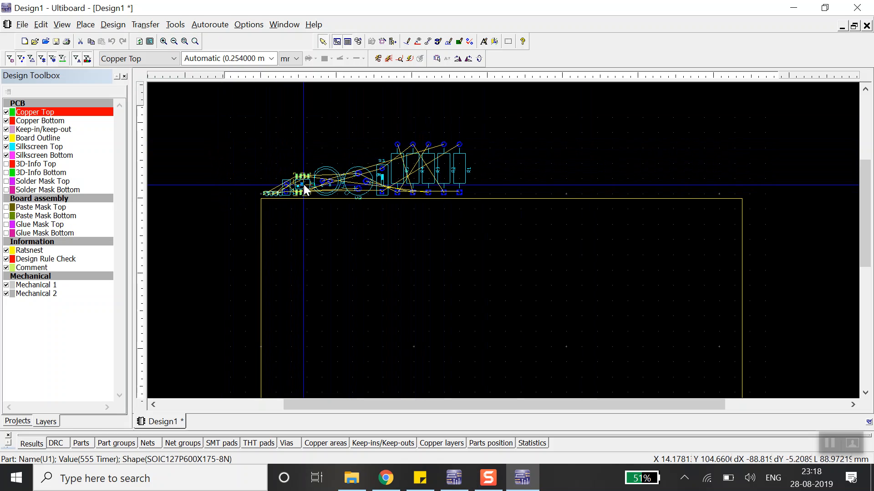
pyautogui.moveTo(304, 190); pyautogui.dragTo(330, 272)
pyautogui.click(428, 253)
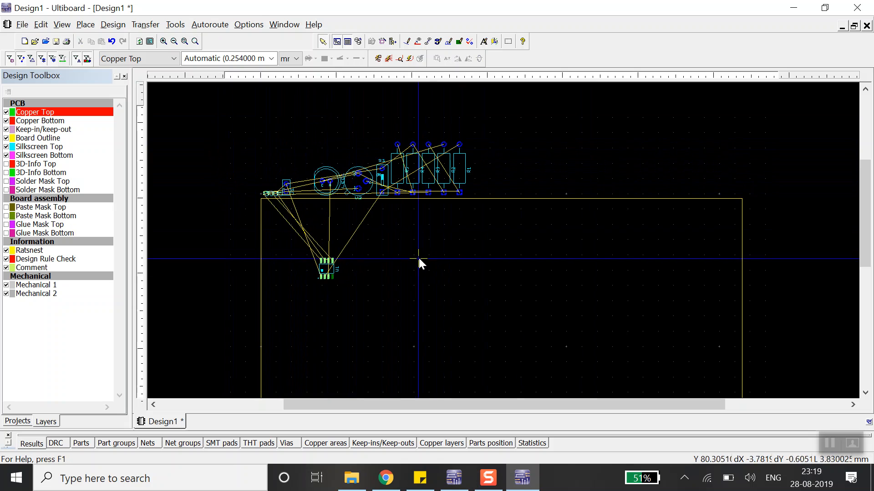
# Step: Examine the attributes in the part properties of the 555 timer U1, and close them without changes
pyautogui.scroll(1, 334, 272)
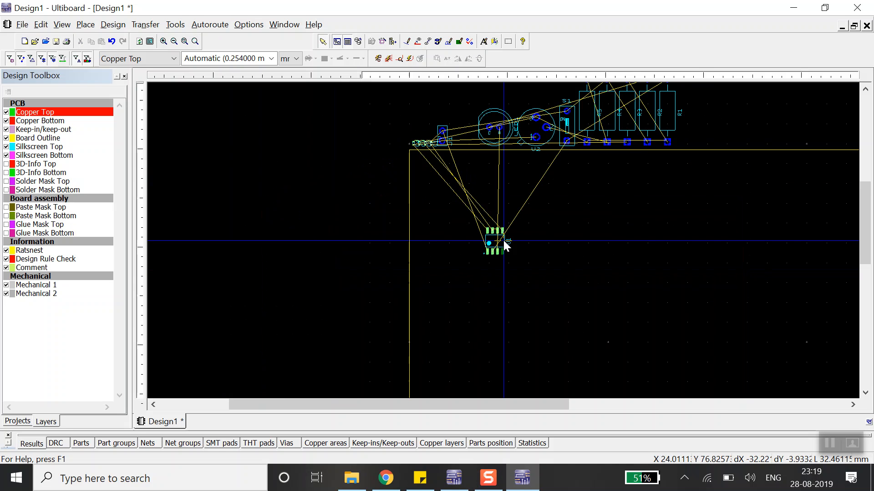
pyautogui.scroll(1, 507, 240)
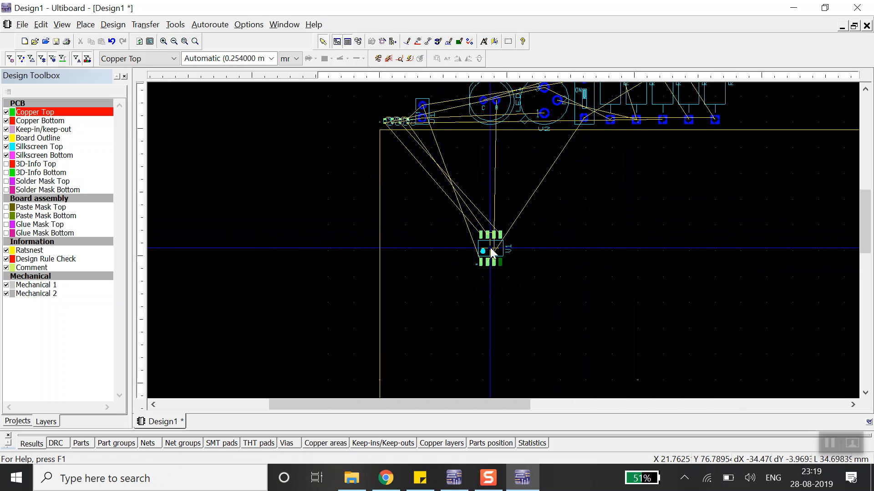
pyautogui.click(490, 248)
pyautogui.doubleClick(490, 248)
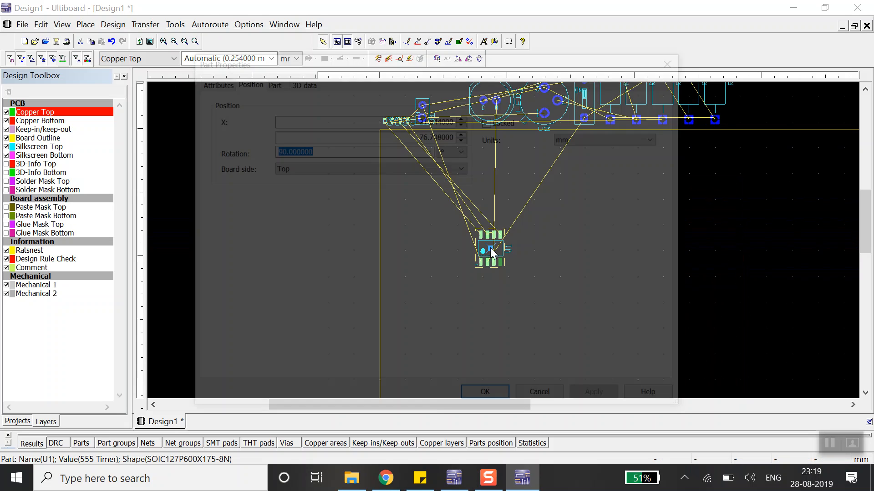
pyautogui.click(213, 81)
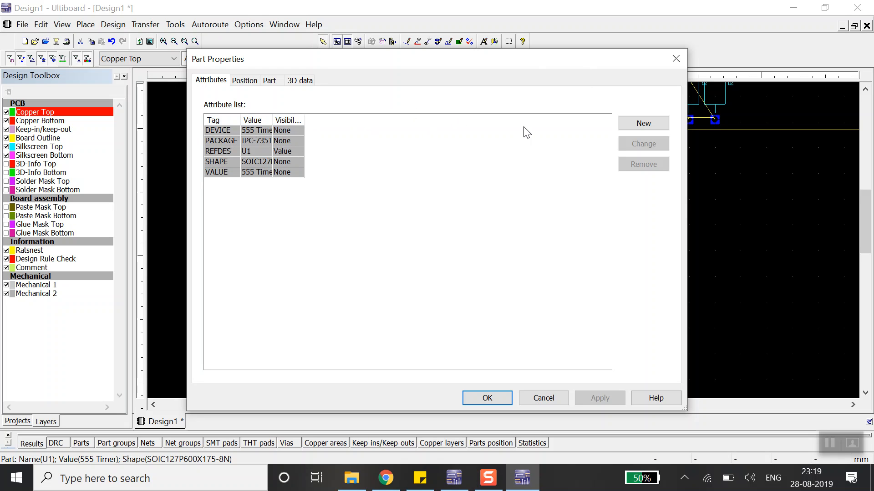
pyautogui.click(676, 59)
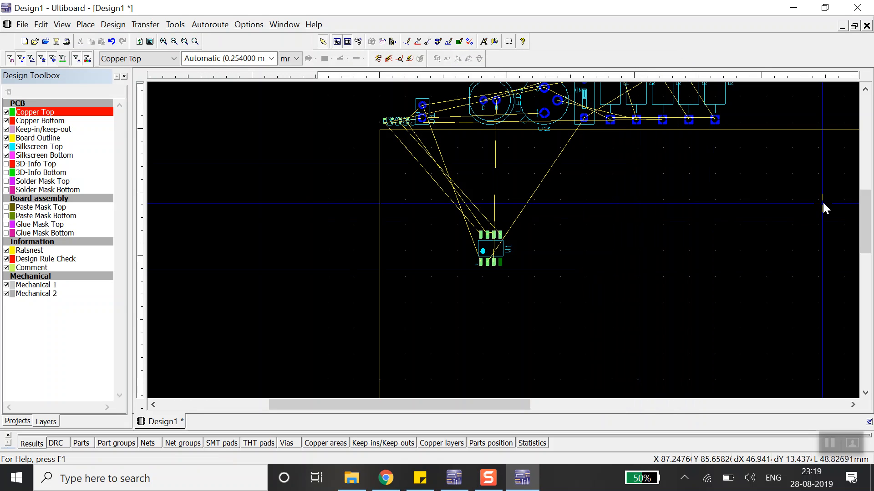
# Step: Make Board Outline the active layer and select the rectangular board outline
pyautogui.moveTo(867, 226); pyautogui.dragTo(867, 230)
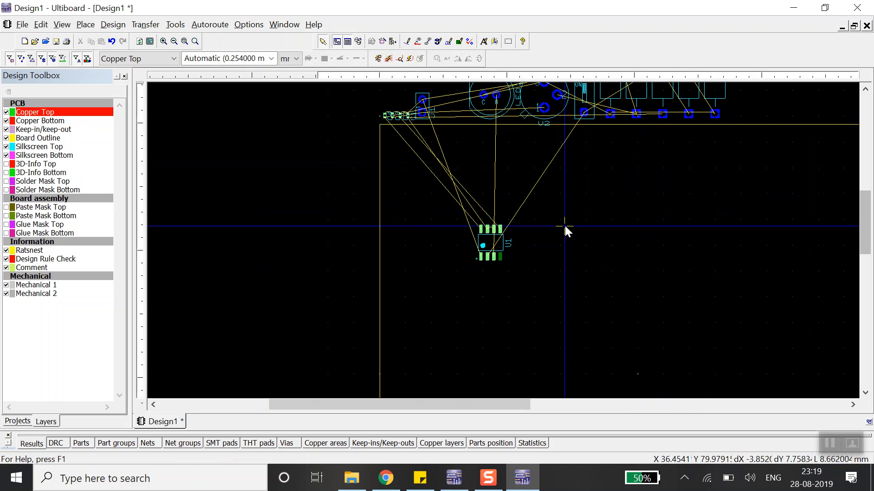
pyautogui.scroll(-2, 505, 244)
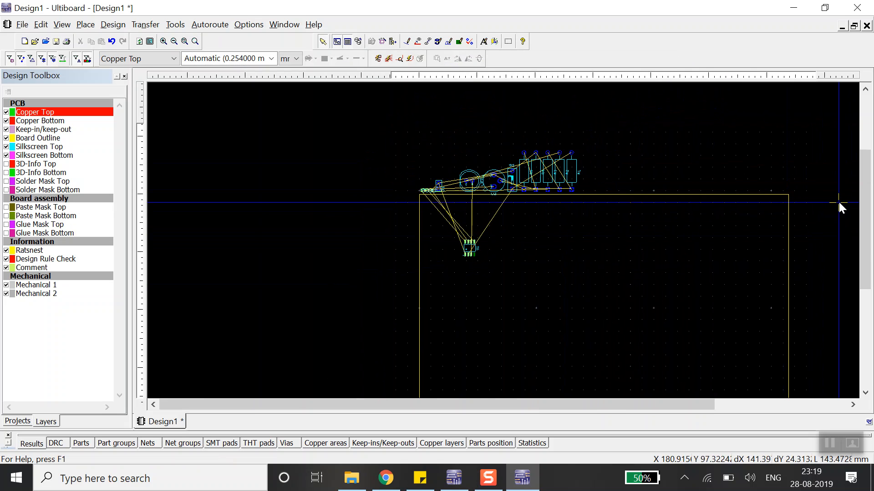
pyautogui.moveTo(865, 220); pyautogui.dragTo(865, 244)
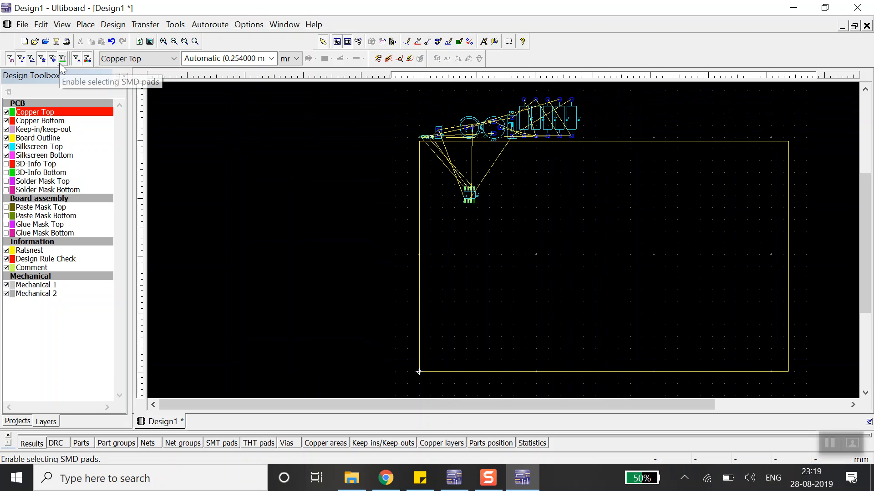
pyautogui.click(42, 140)
pyautogui.doubleClick(42, 141)
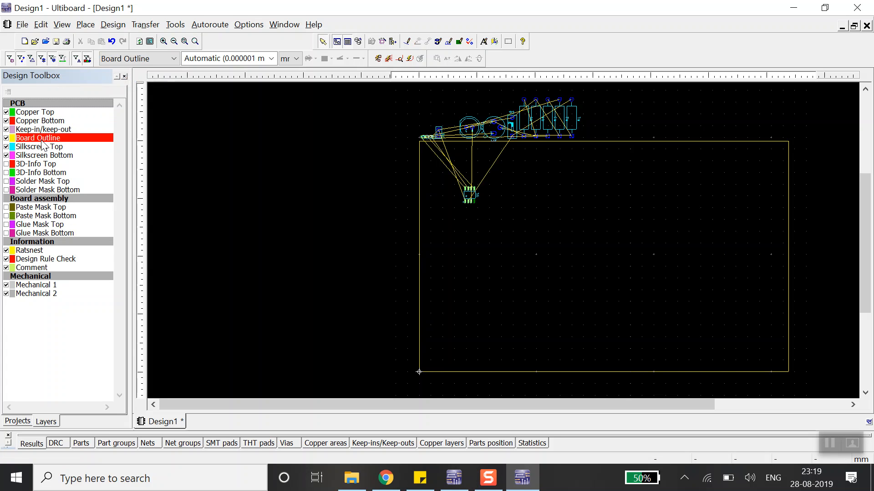
pyautogui.click(747, 372)
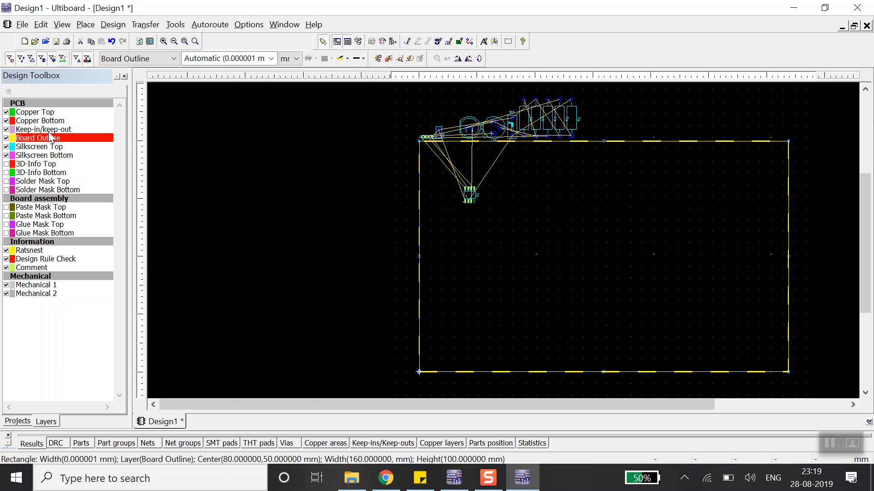
pyautogui.click(48, 114)
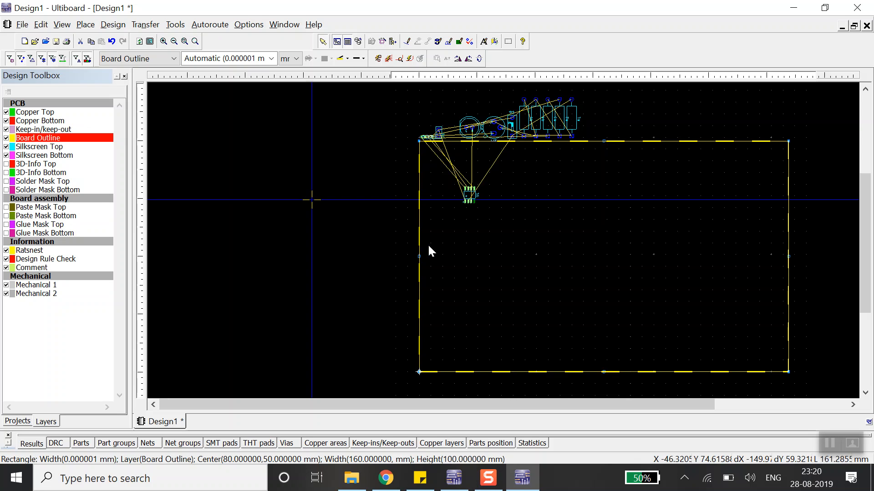
pyautogui.click(781, 319)
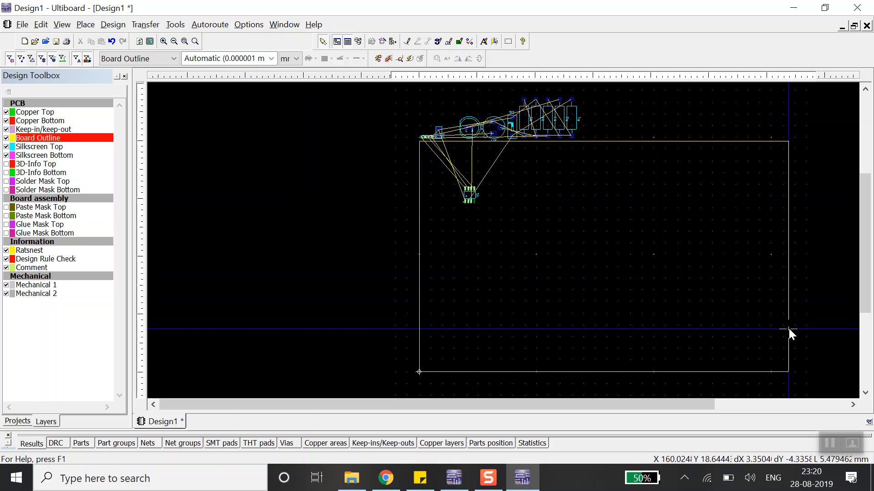
pyautogui.click(788, 329)
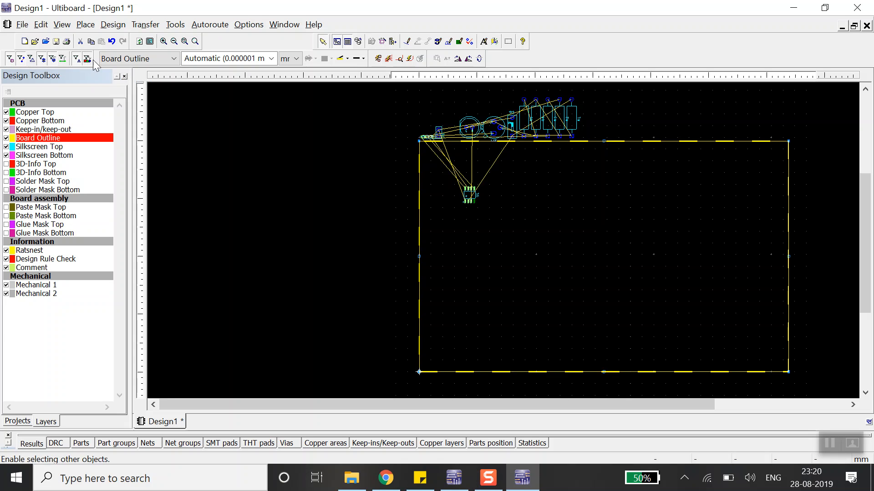
# Step: Test the part selection filter on the 555 timer U1 by turning it off, restoring it and selecting the part
pyautogui.click(11, 61)
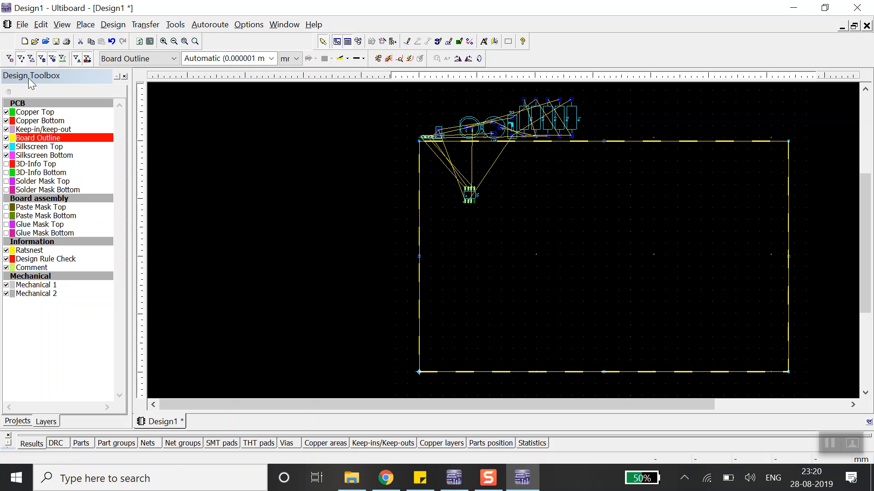
pyautogui.click(468, 192)
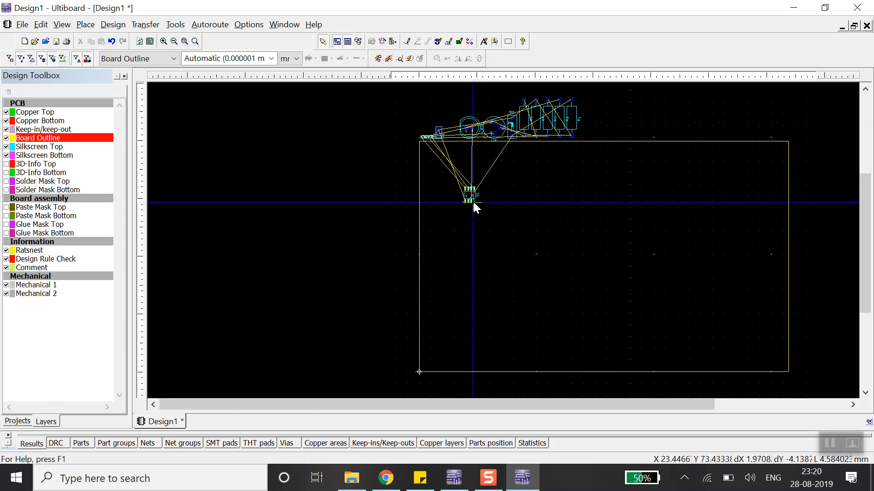
pyautogui.moveTo(468, 198); pyautogui.dragTo(523, 223)
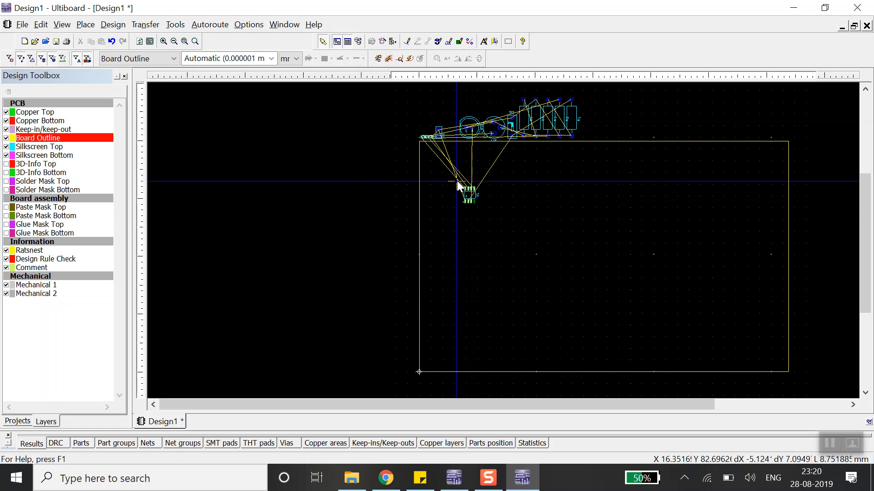
pyautogui.moveTo(456, 181); pyautogui.dragTo(500, 218)
pyautogui.click(500, 218)
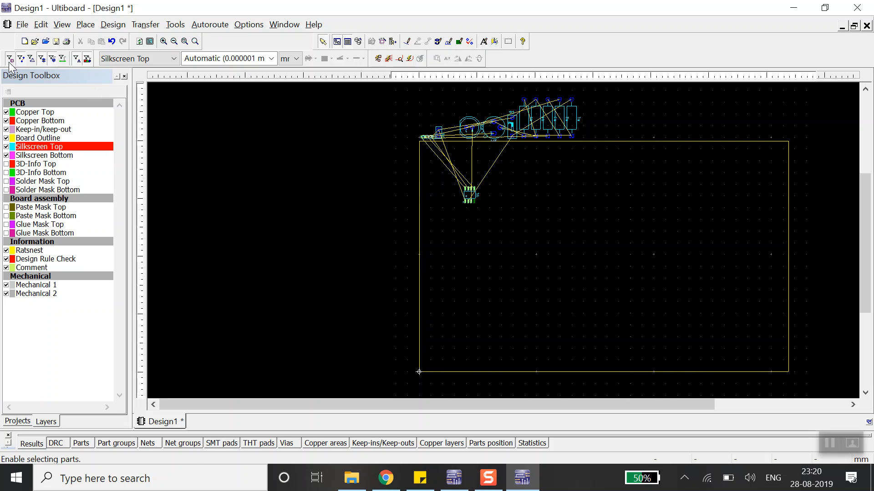
pyautogui.click(467, 195)
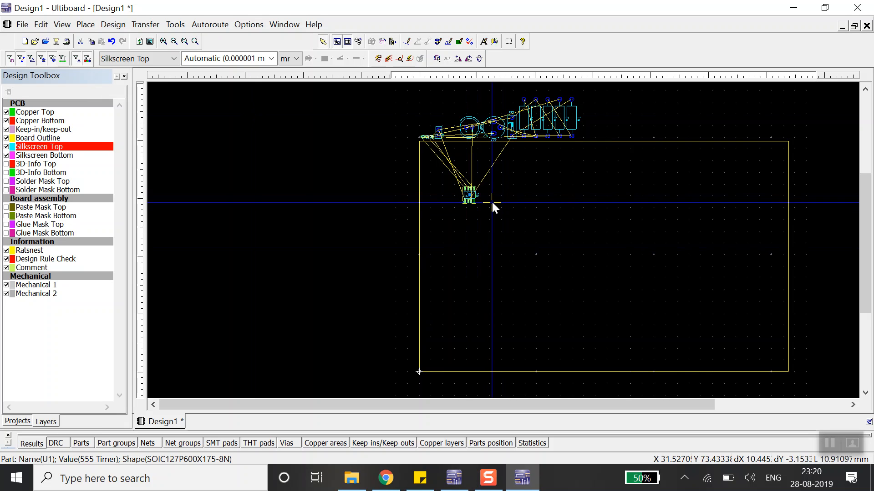
# Step: Nudge the 555 timer U1 slightly toward the board's upper-left corner and shrink the board outline to about 90 by 59 mm
pyautogui.moveTo(466, 195)
pyautogui.mouseDown()
pyautogui.moveTo(620, 196)
pyautogui.moveTo(466, 200)
pyautogui.moveTo(463, 182)
pyautogui.mouseUp()
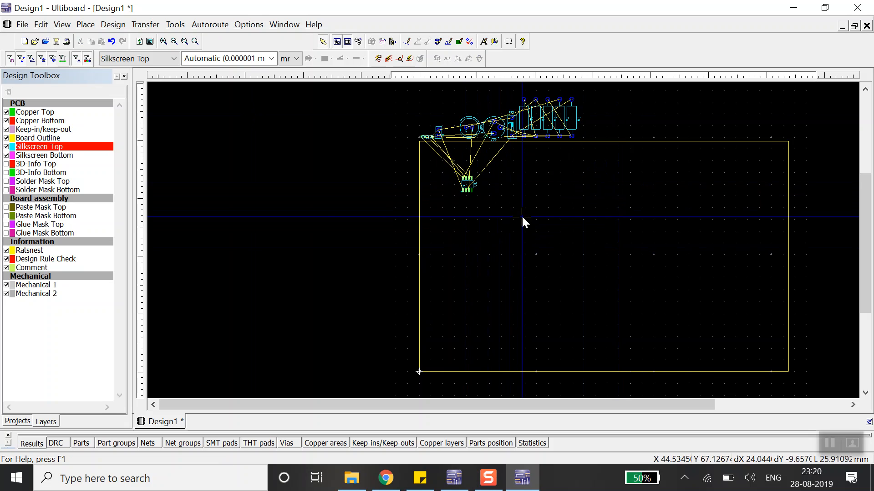
pyautogui.click(37, 139)
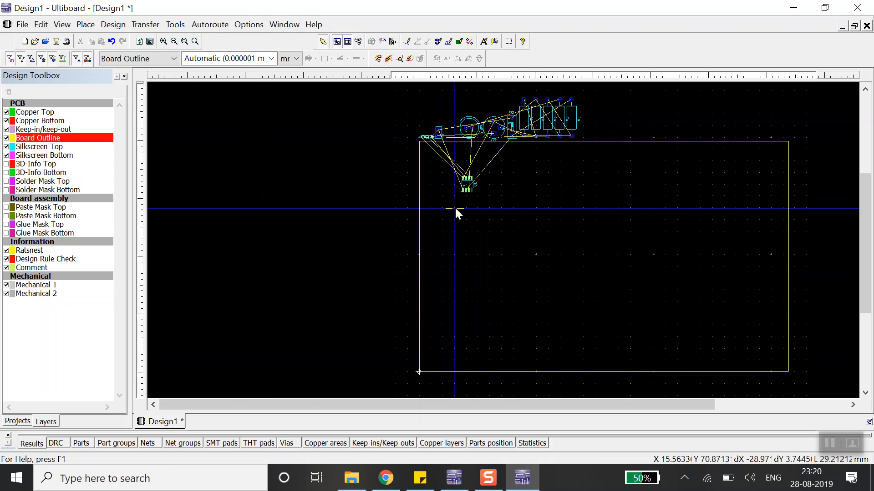
pyautogui.click(788, 312)
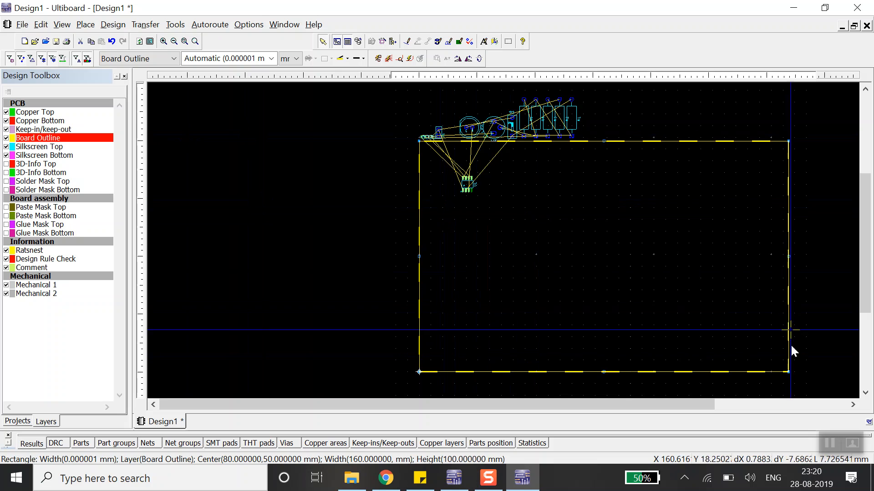
pyautogui.moveTo(789, 372); pyautogui.dragTo(626, 275)
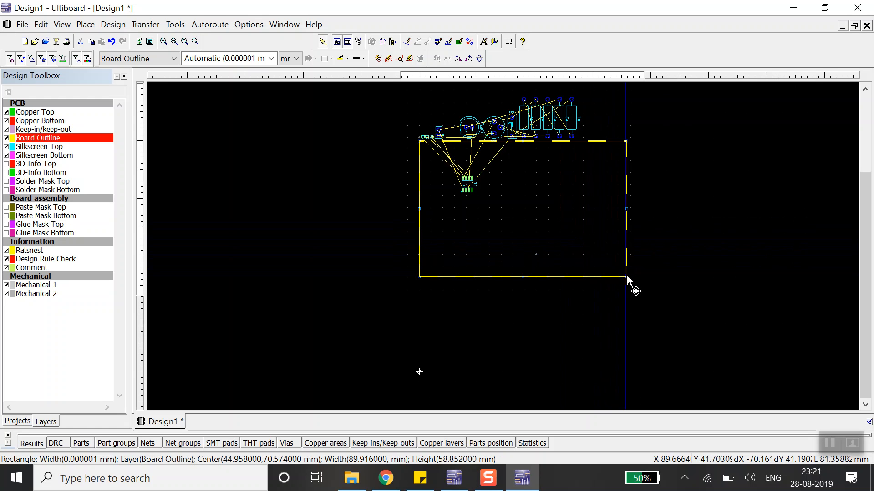
pyautogui.click(680, 236)
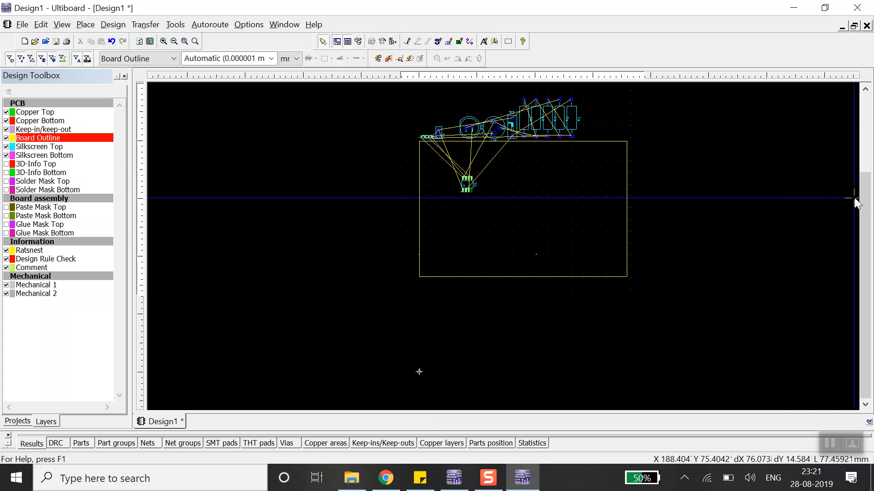
pyautogui.moveTo(864, 214); pyautogui.dragTo(866, 212)
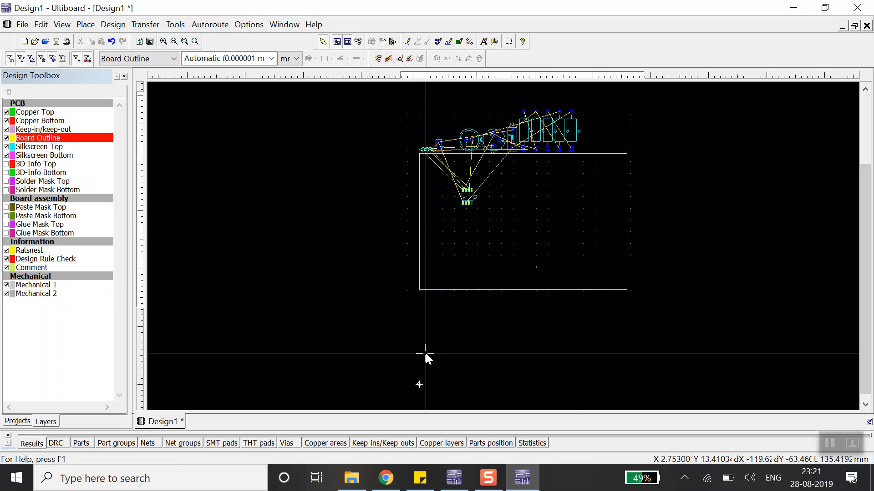
# Step: Switch to Multisim, locate connector J1 in the Power(SC2) schematic, and return to Ultiboard
pyautogui.moveTo(457, 486)
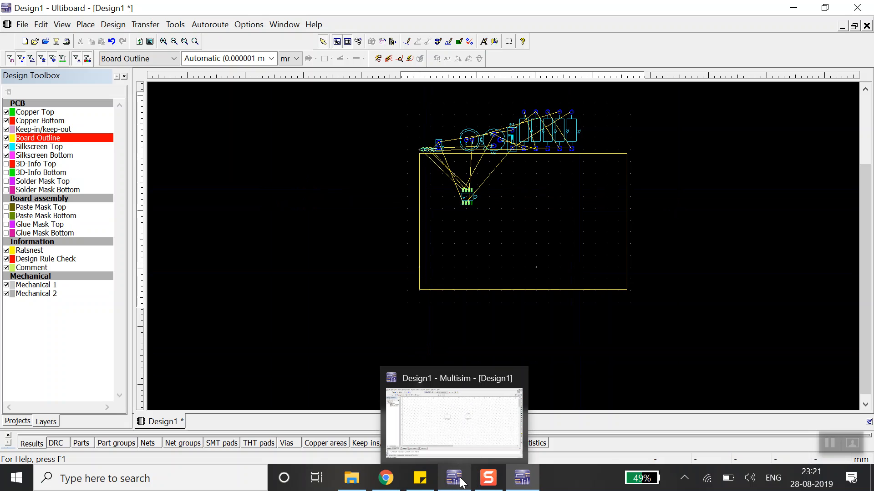
pyautogui.click(462, 484)
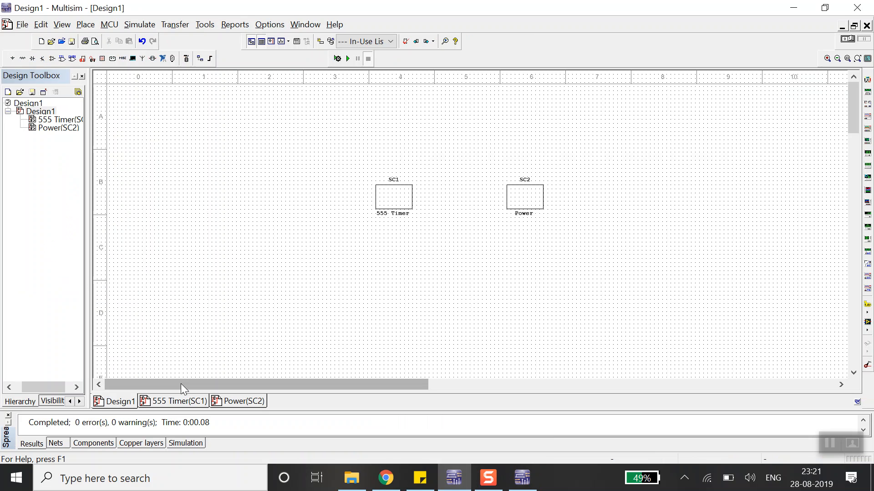
pyautogui.click(240, 402)
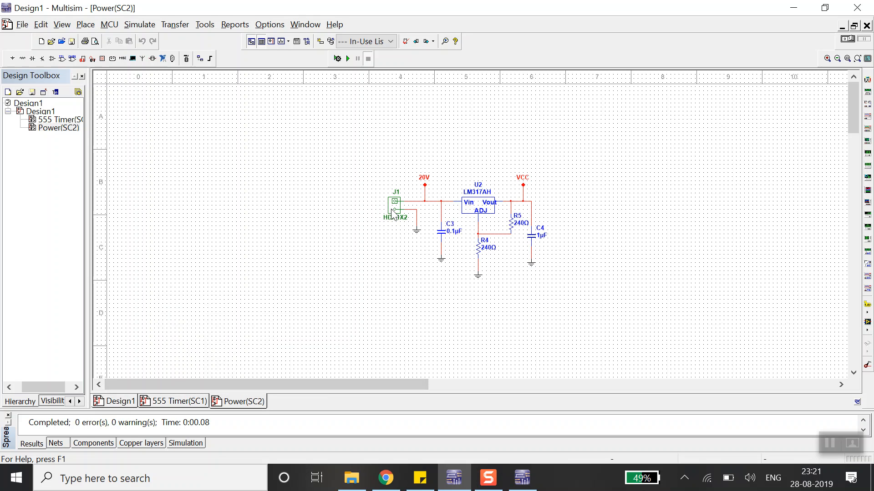
pyautogui.click(392, 212)
pyautogui.click(385, 270)
pyautogui.click(395, 212)
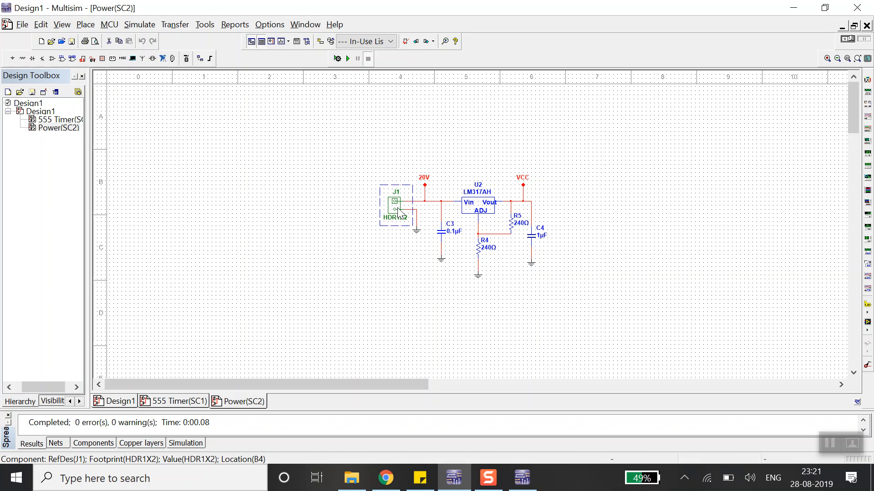
pyautogui.click(522, 477)
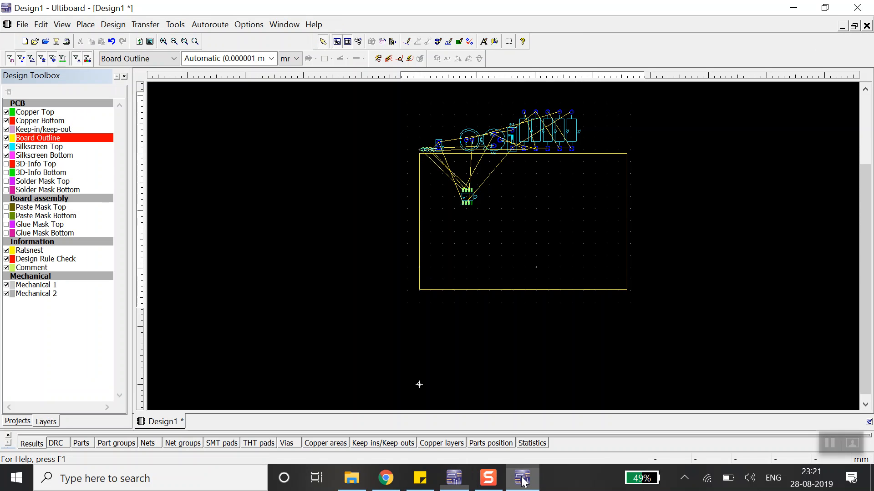
# Step: Try to move connector J1 onto the board by one of its pads
pyautogui.scroll(3, 444, 126)
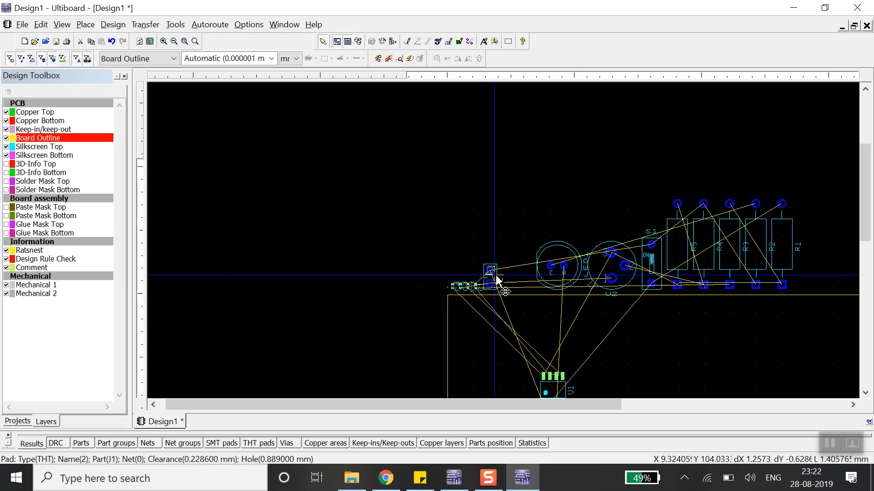
pyautogui.click(499, 283)
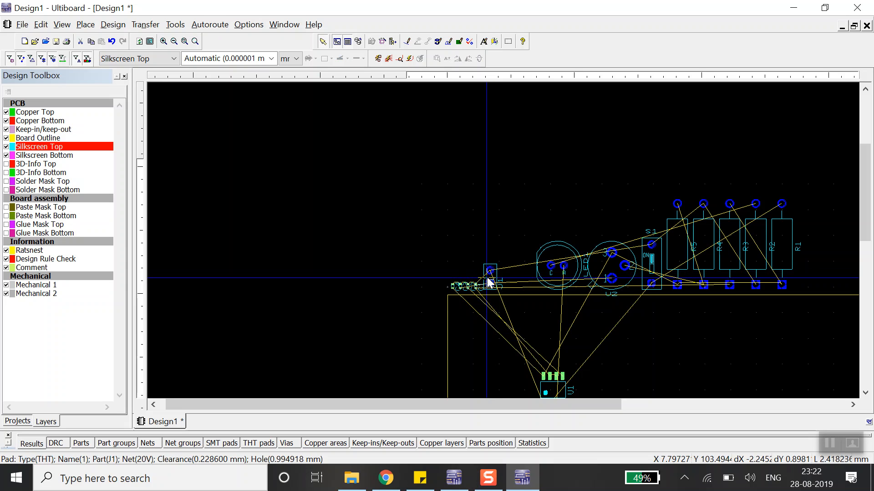
pyautogui.moveTo(489, 282); pyautogui.dragTo(493, 293)
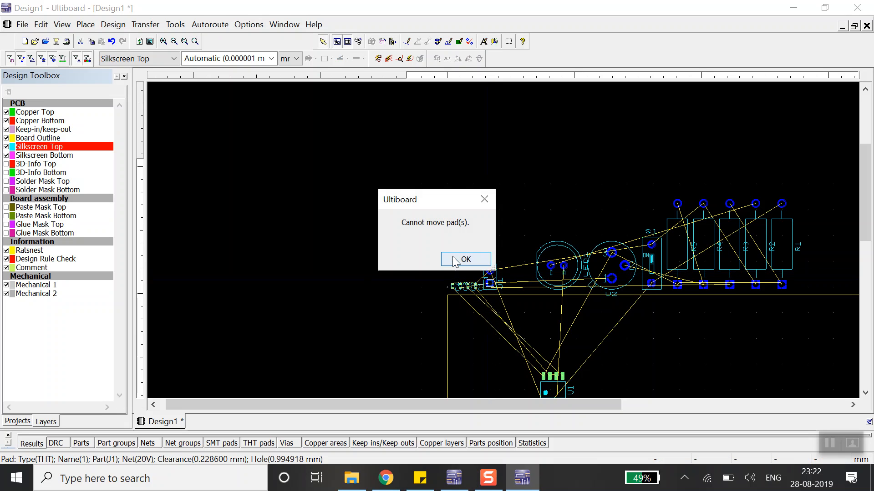
pyautogui.click(459, 260)
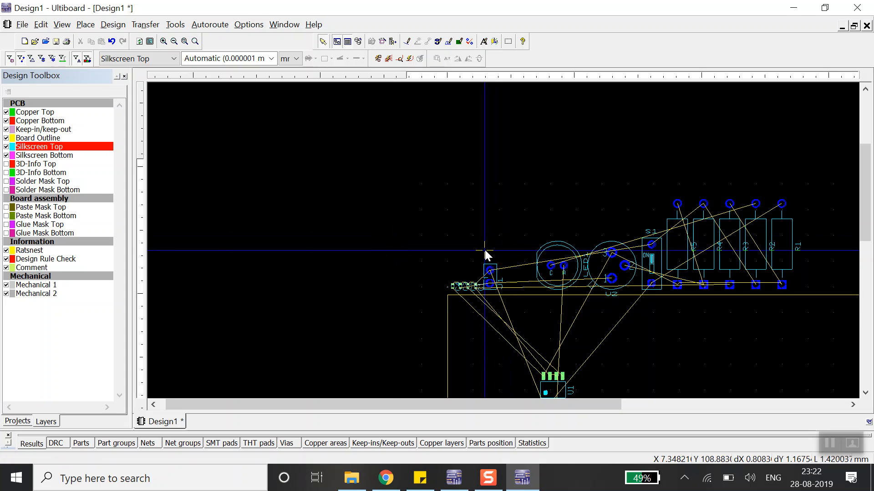
# Step: Move connector J1 inside the board's upper-left corner, with its pin 1 at about X 7.5 mm, Y 93 mm
pyautogui.click(487, 277)
pyautogui.moveTo(491, 288); pyautogui.dragTo(479, 335)
pyautogui.click(460, 156)
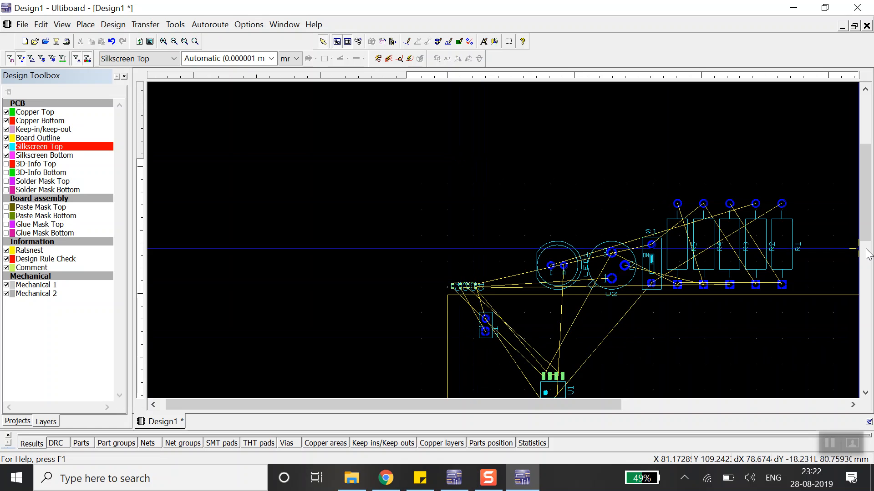
# Step: Compare the pads of connector J1 on the board with its connections in the Multisim Power(SC2) schematic, and return to Ultiboard
pyautogui.moveTo(868, 240); pyautogui.dragTo(868, 277)
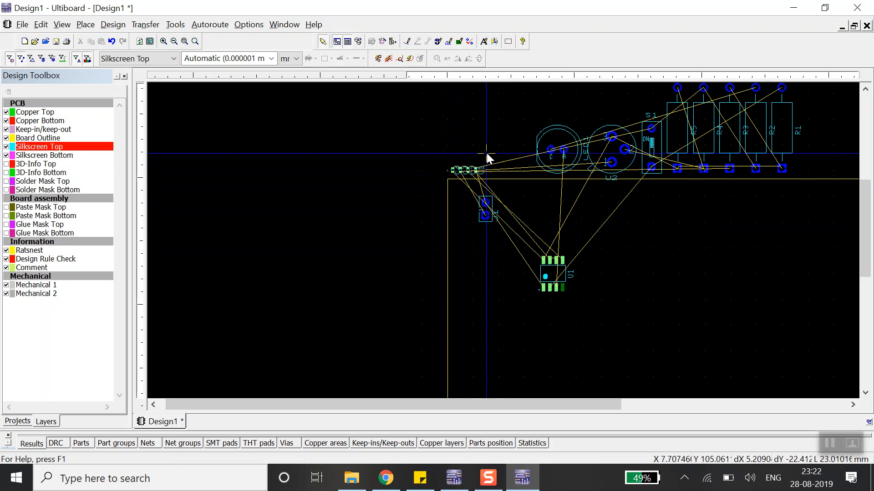
pyautogui.scroll(1, 487, 155)
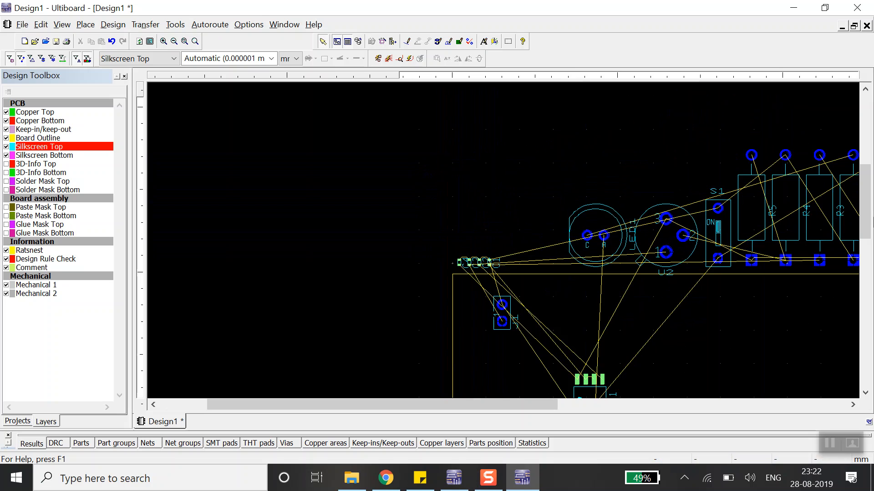
pyautogui.moveTo(867, 211); pyautogui.dragTo(869, 234)
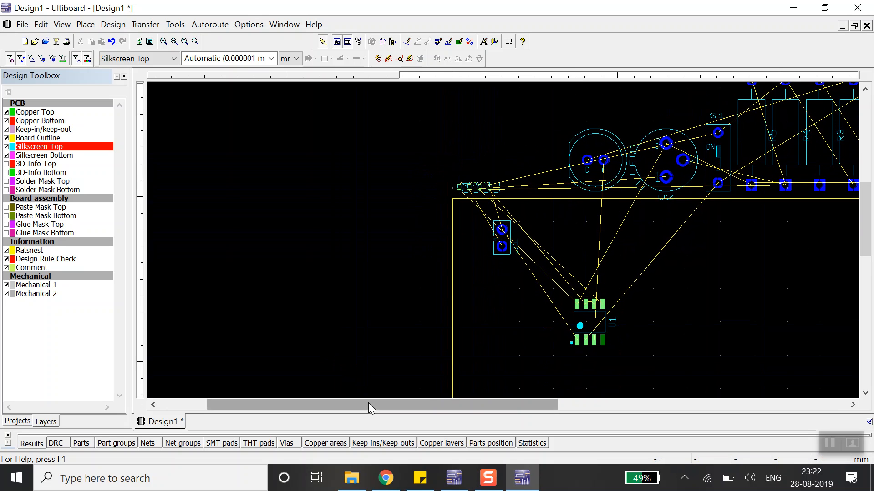
pyautogui.moveTo(367, 403); pyautogui.dragTo(402, 403)
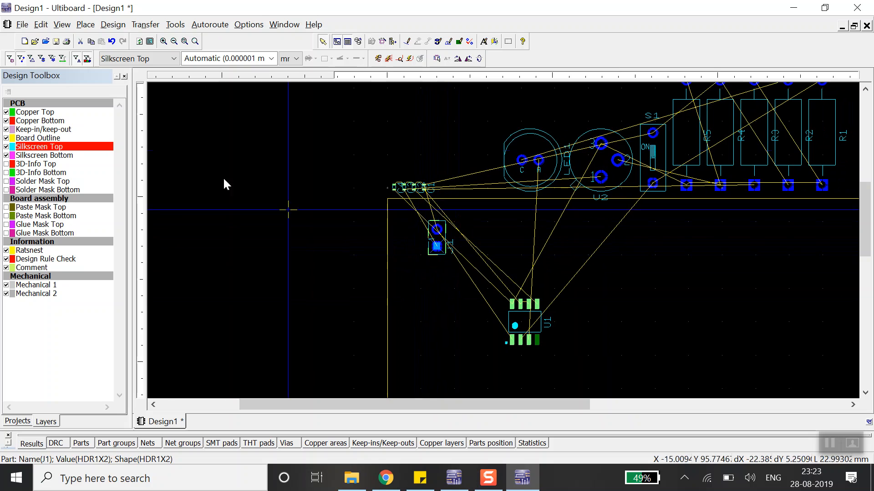
pyautogui.click(240, 162)
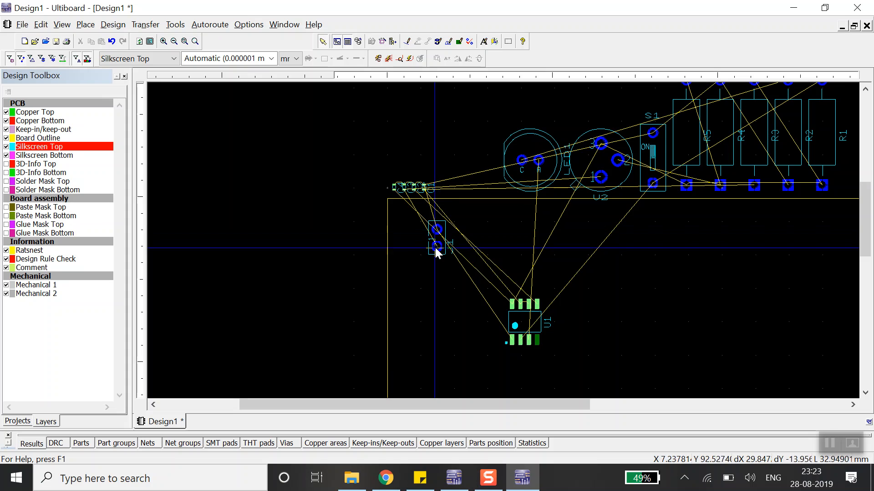
pyautogui.click(456, 486)
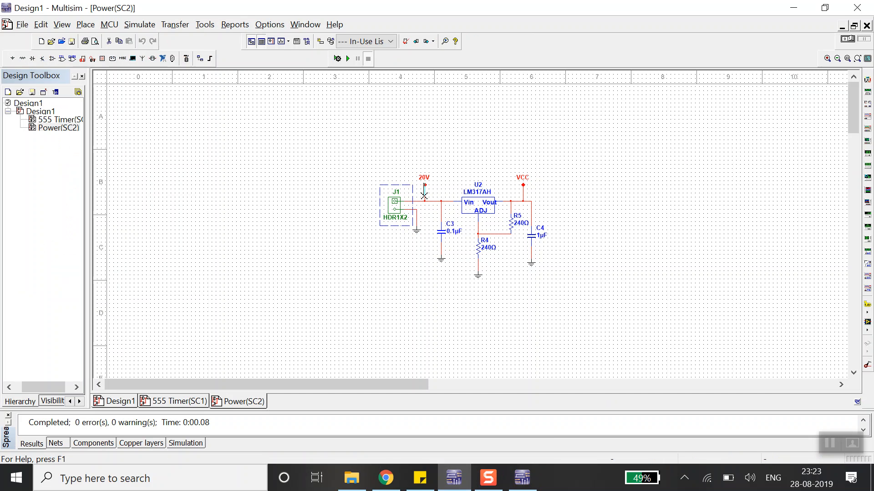
pyautogui.click(522, 479)
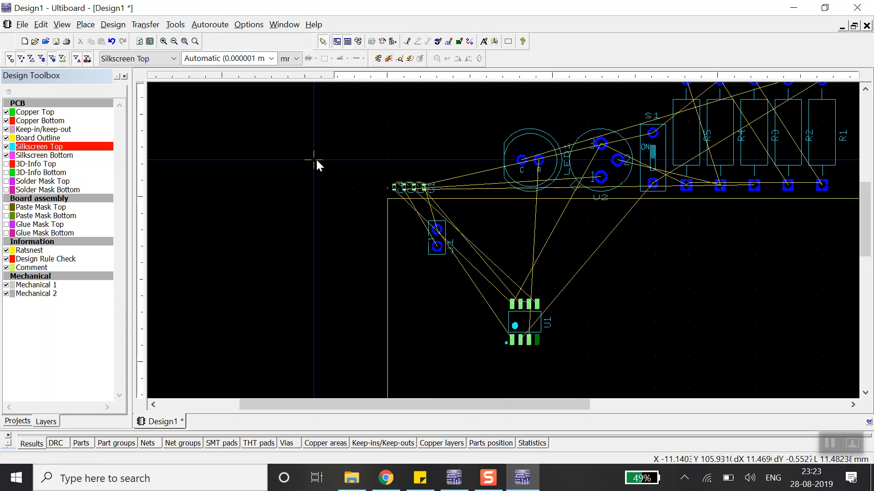
pyautogui.click(437, 232)
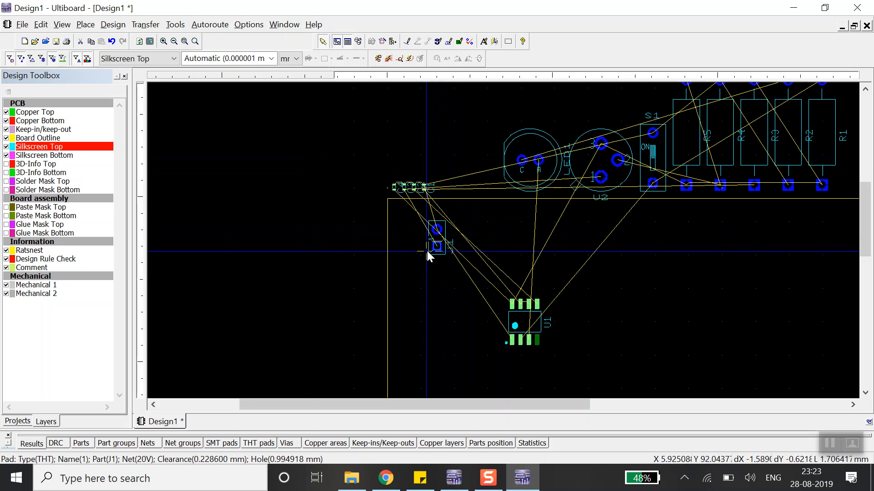
# Step: Examine the attributes, general, pad, layer and thermal relief properties of J1's pin 1, including its net, and close them without changes
pyautogui.scroll(2, 464, 244)
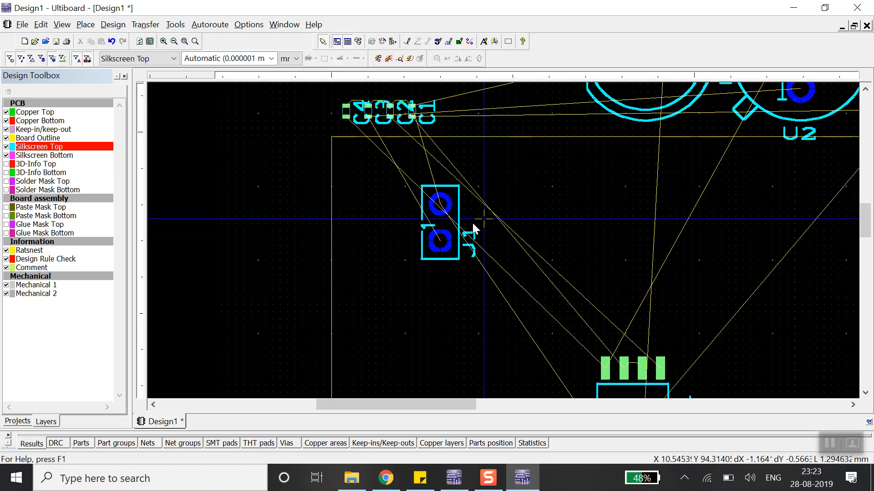
pyautogui.doubleClick(438, 241)
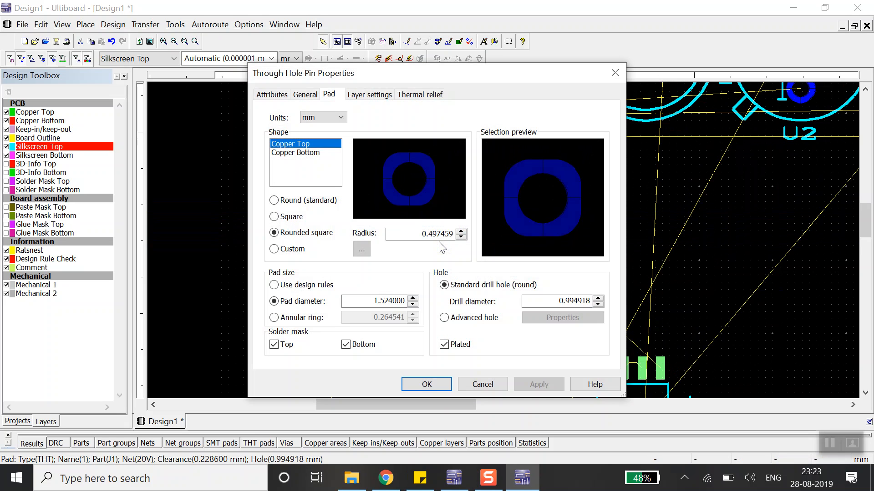
pyautogui.click(279, 95)
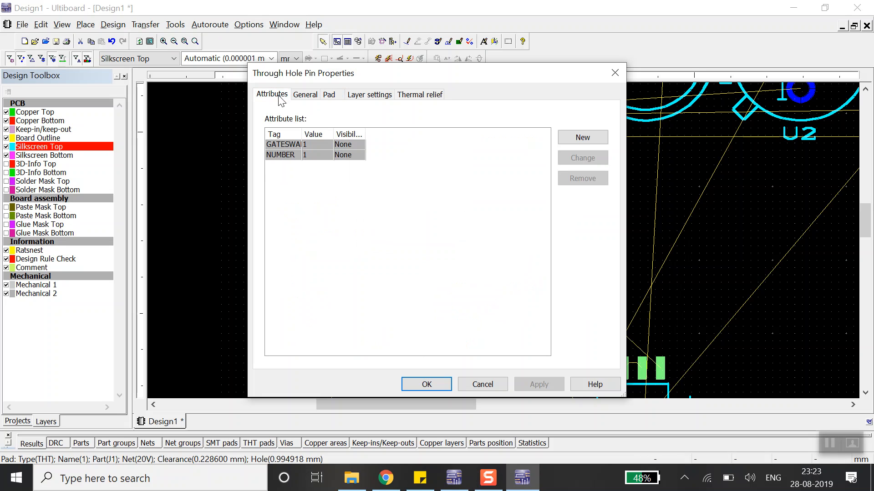
pyautogui.click(306, 95)
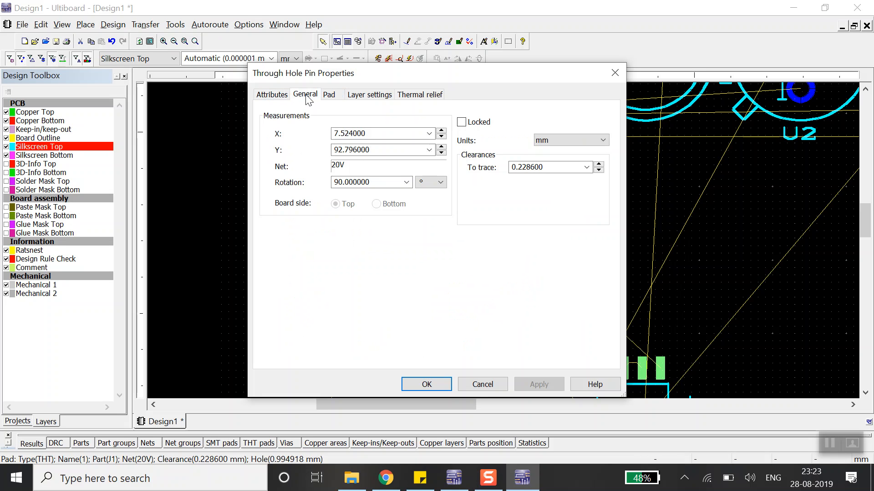
pyautogui.click(330, 97)
pyautogui.click(367, 96)
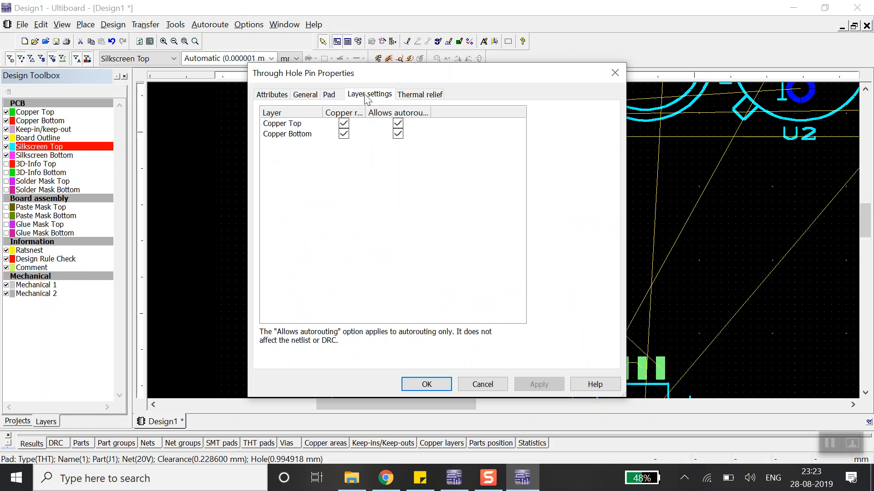
pyautogui.click(417, 95)
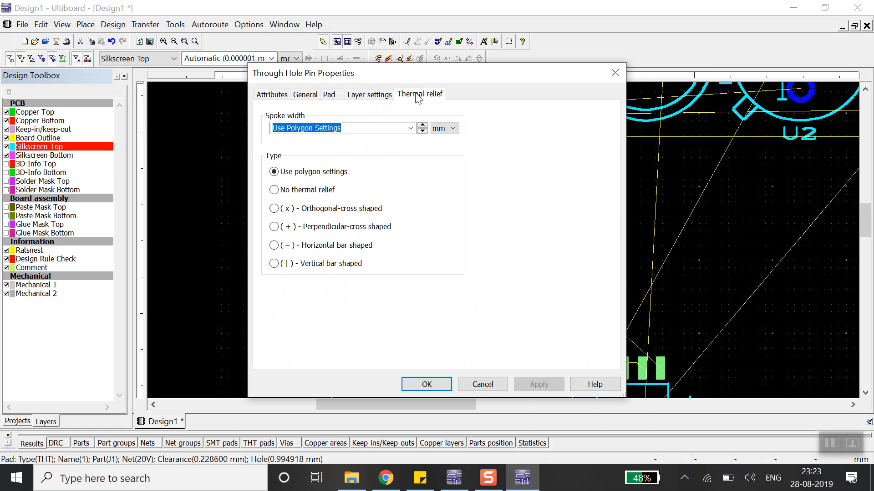
pyautogui.click(282, 96)
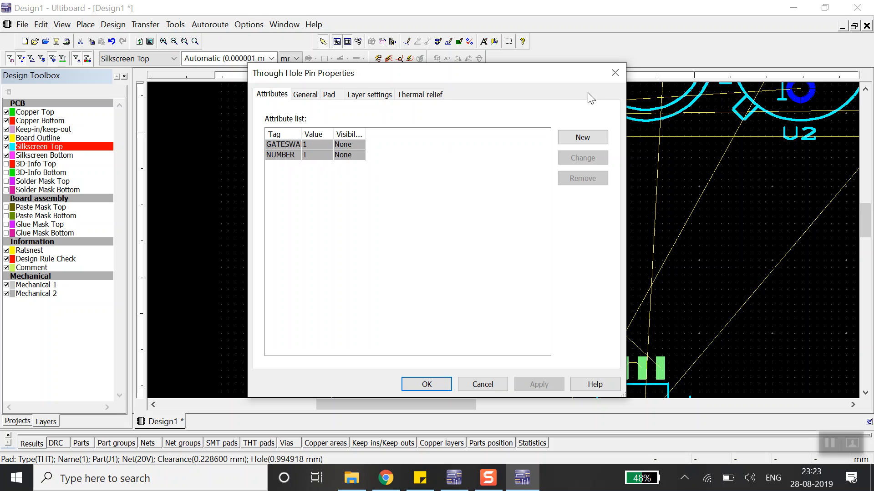
pyautogui.click(306, 96)
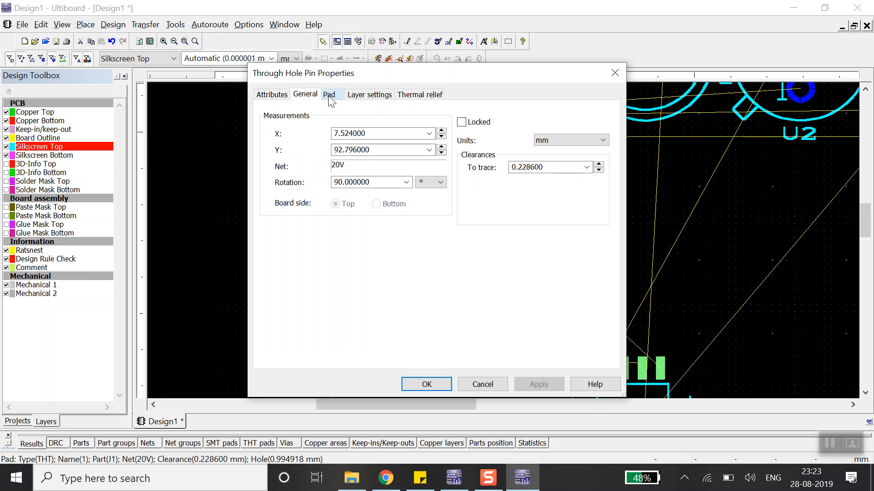
pyautogui.click(328, 97)
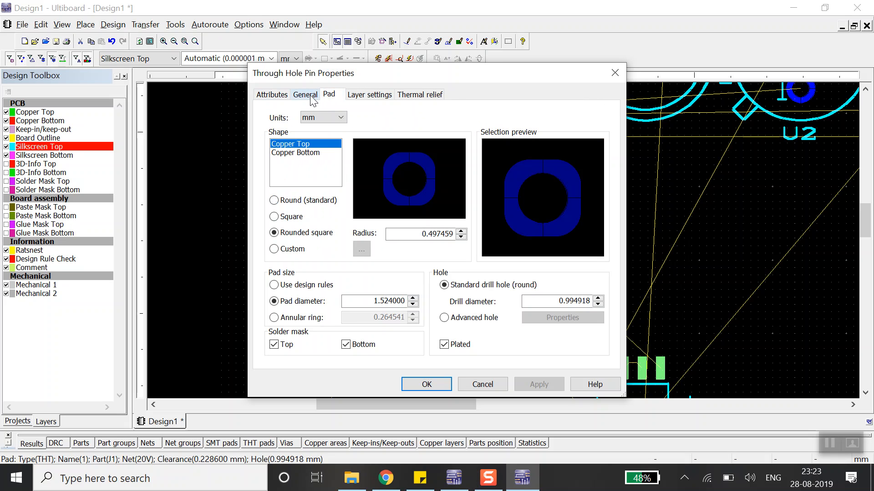
pyautogui.click(312, 96)
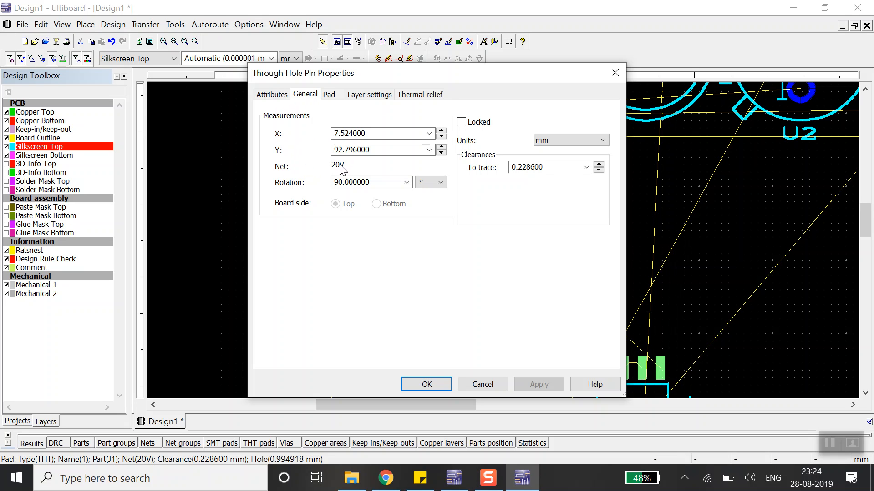
pyautogui.click(615, 73)
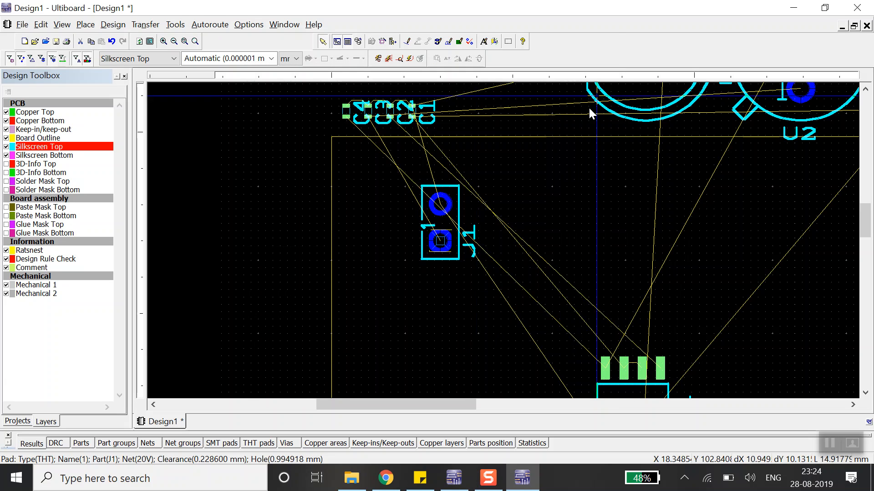
# Step: Check J1's wiring in the Multisim Power(SC2) schematic, and move J1 left on the Ultiboard layout so its pin 1 sits at about X 5 mm
pyautogui.click(454, 486)
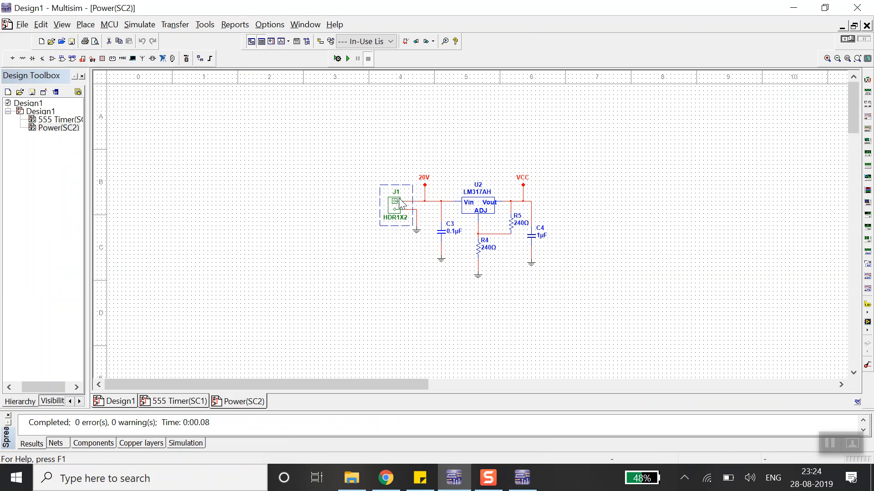
pyautogui.click(522, 478)
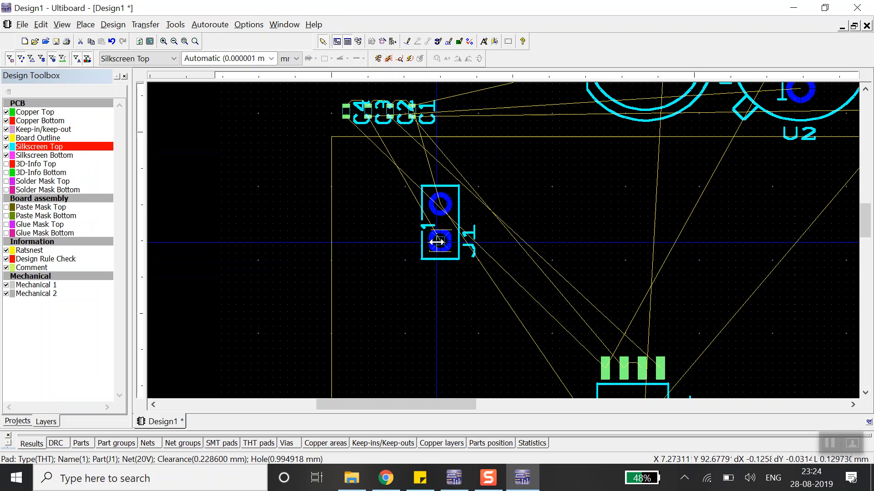
pyautogui.moveTo(434, 210); pyautogui.dragTo(394, 194)
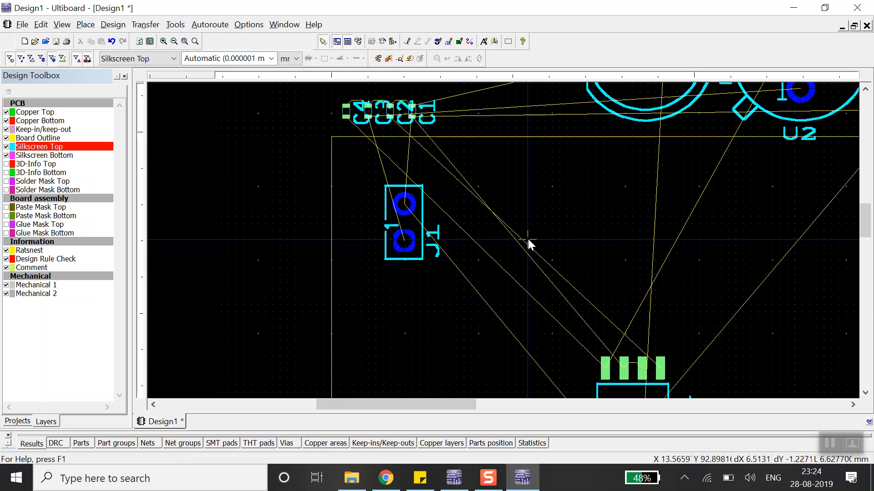
# Step: Rotate connector J1 clockwise by 90° twice so that its pin 1 points toward the board's upper edge
pyautogui.click(383, 222)
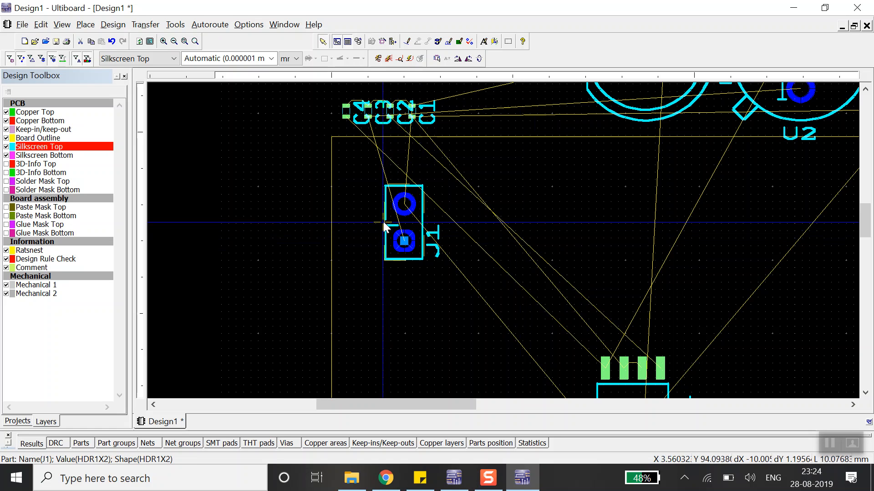
pyautogui.click(359, 211)
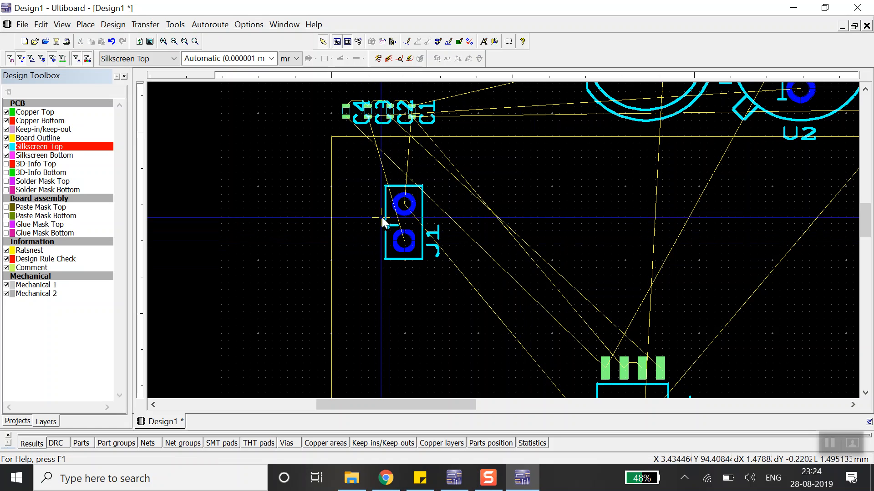
pyautogui.click(383, 220)
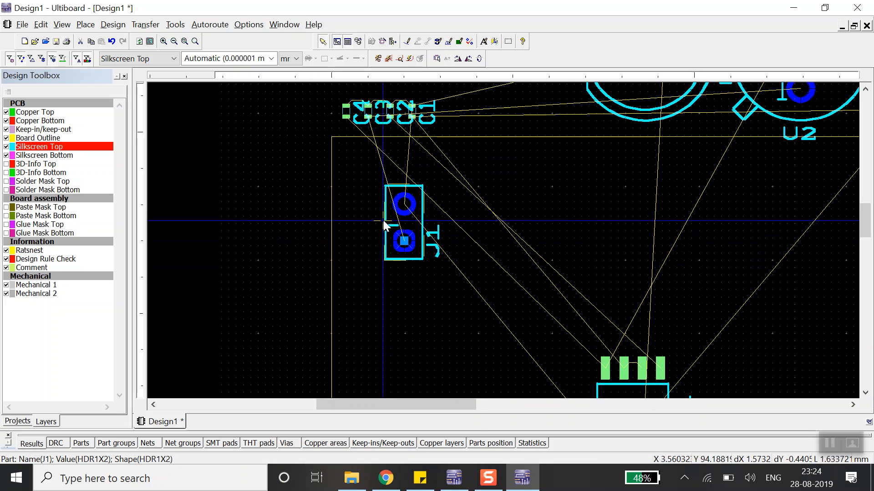
pyautogui.rightClick(383, 220)
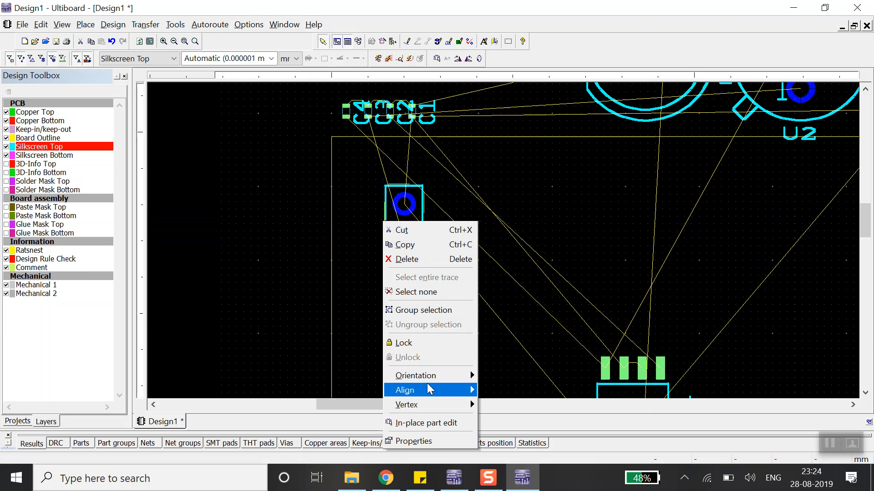
pyautogui.moveTo(432, 376)
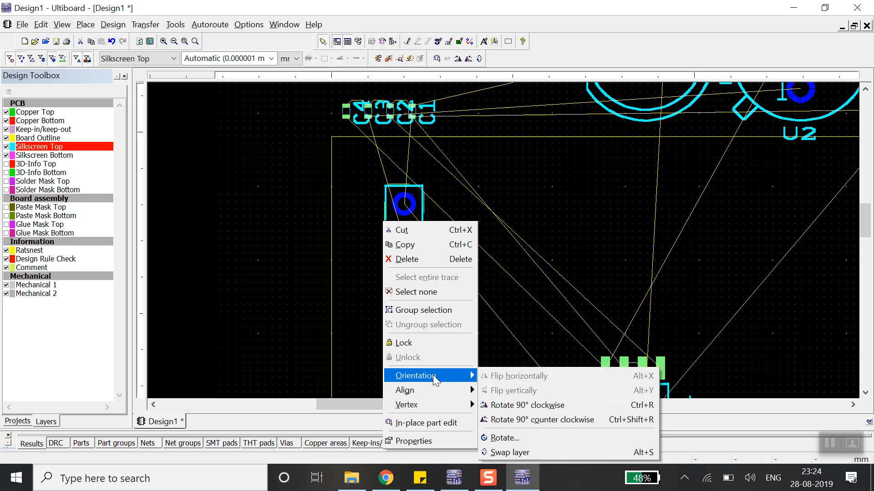
pyautogui.click(553, 405)
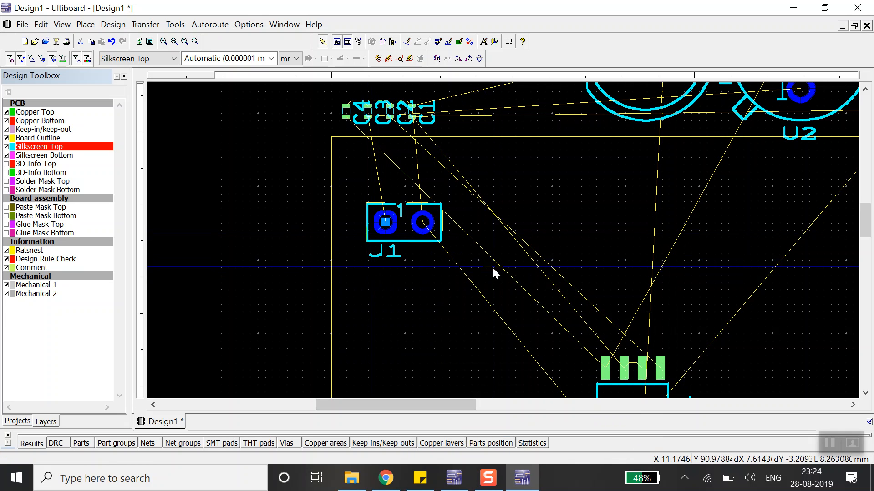
pyautogui.hotkey('ctrl', 'r')
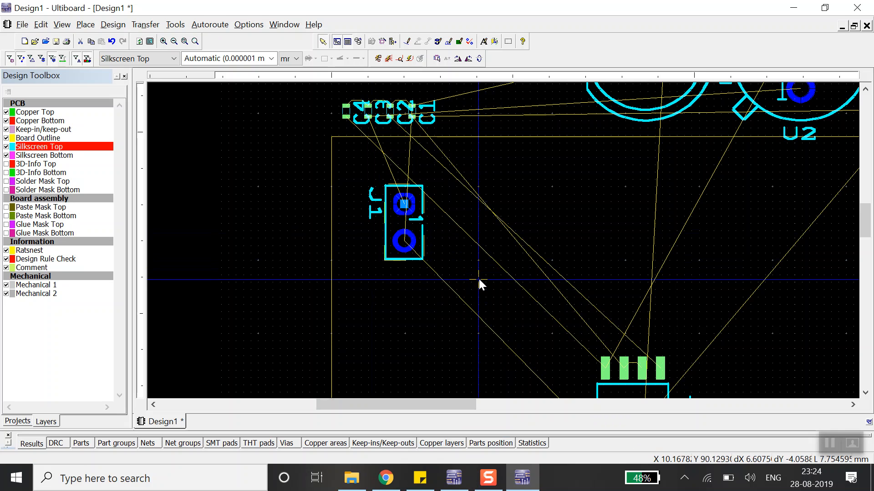
pyautogui.click(419, 300)
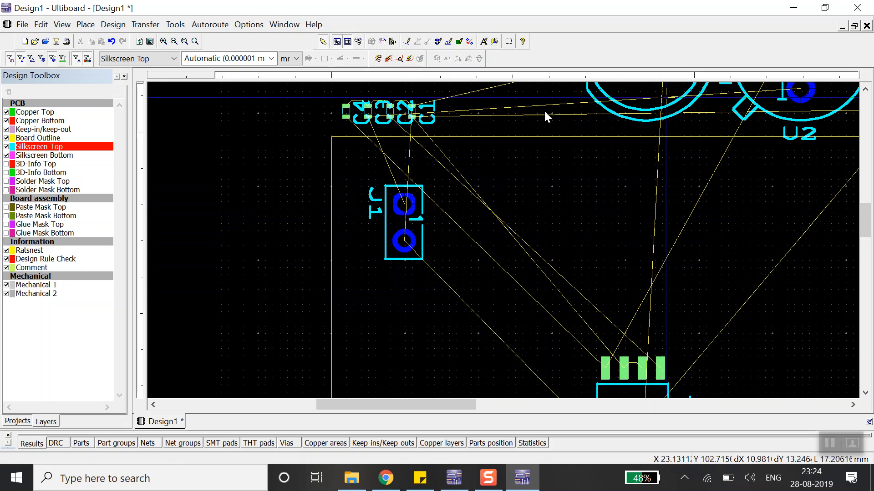
# Step: Check which part connects to J1 in the Multisim Power(SC2) schematic, and return to the Ultiboard layout
pyautogui.moveTo(462, 405); pyautogui.dragTo(487, 406)
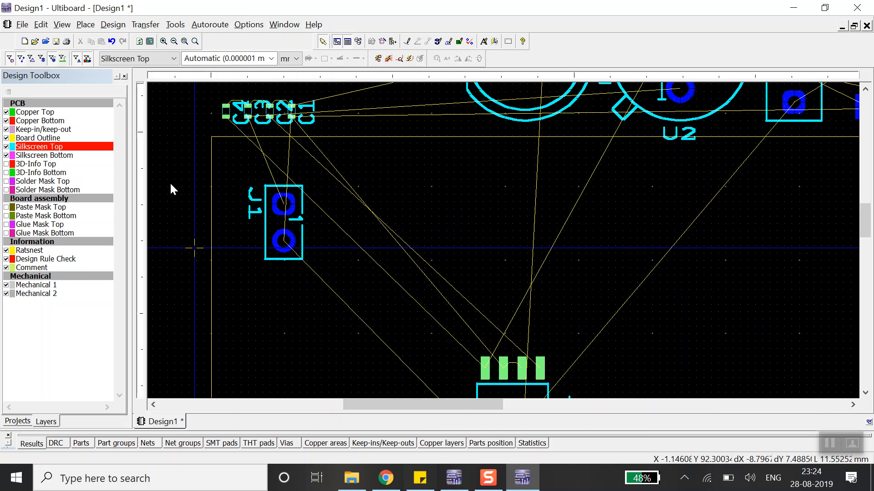
pyautogui.click(455, 481)
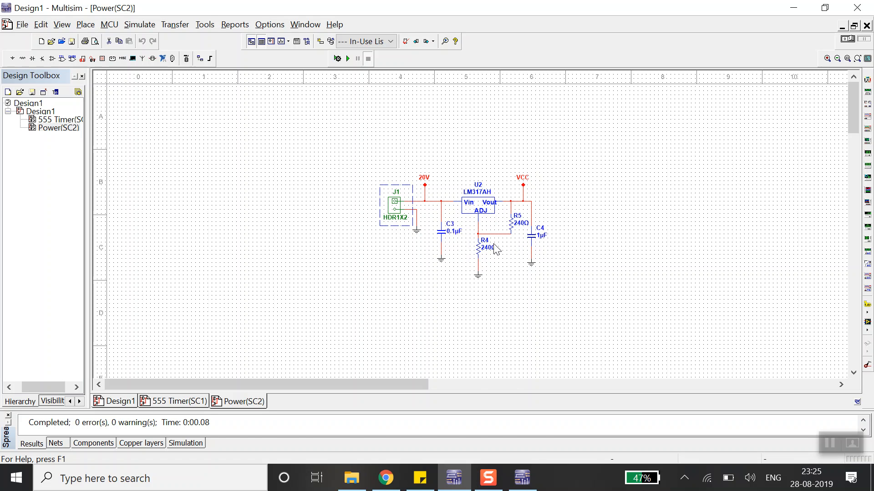
pyautogui.click(522, 478)
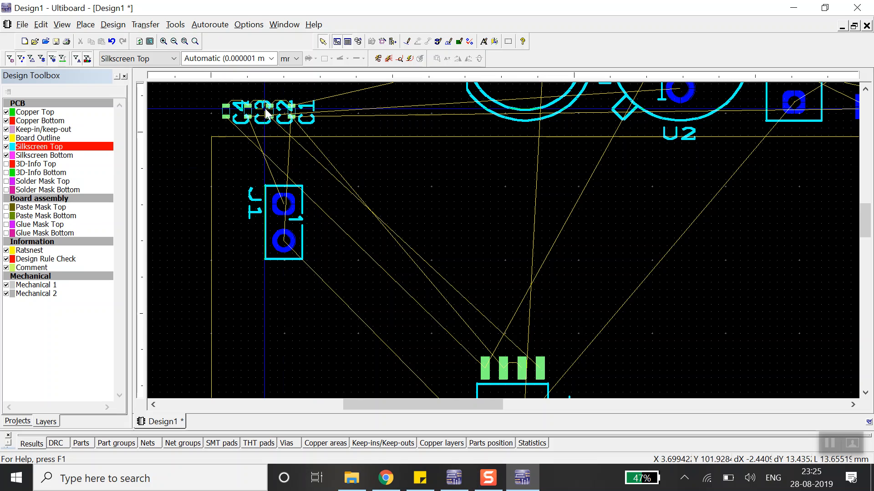
# Step: Shift C4's reference label slightly left, and exclude attributes from the selection filter so that parts can be picked instead of labels
pyautogui.click(250, 117)
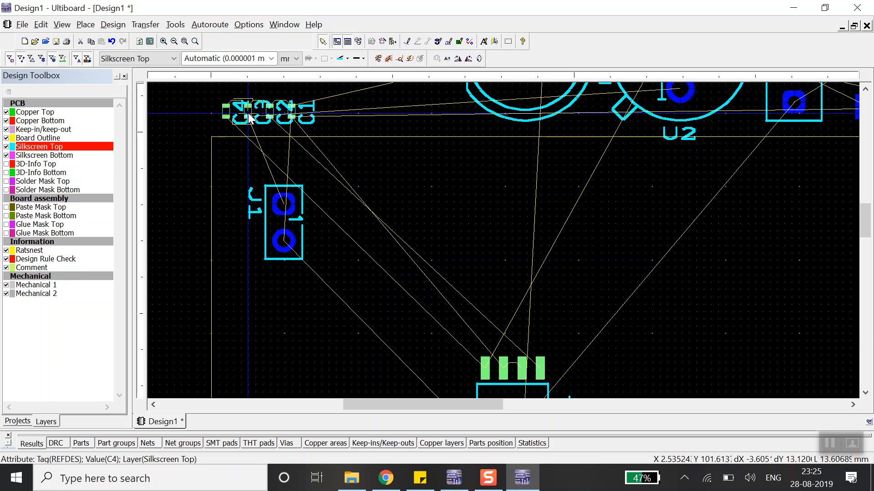
pyautogui.moveTo(248, 114)
pyautogui.mouseDown()
pyautogui.moveTo(263, 134)
pyautogui.moveTo(241, 110)
pyautogui.mouseUp()
pyautogui.click(187, 103)
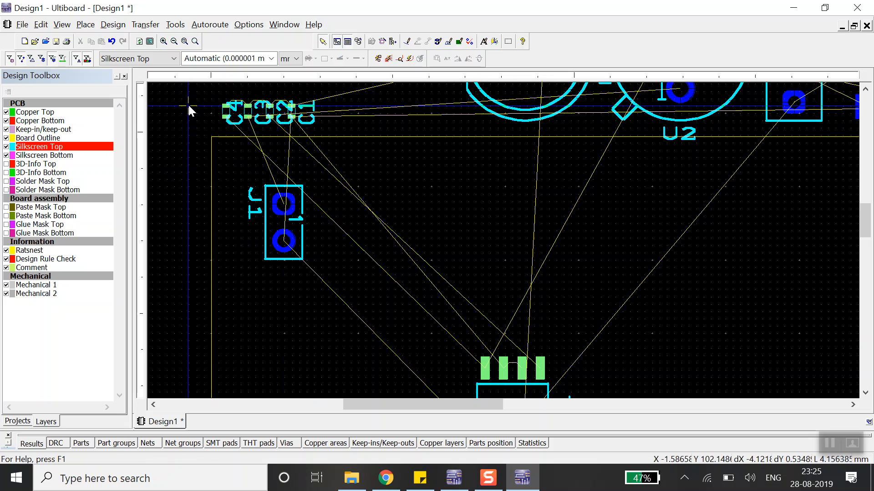
pyautogui.moveTo(236, 112)
pyautogui.mouseDown()
pyautogui.moveTo(206, 129)
pyautogui.moveTo(237, 120)
pyautogui.mouseUp()
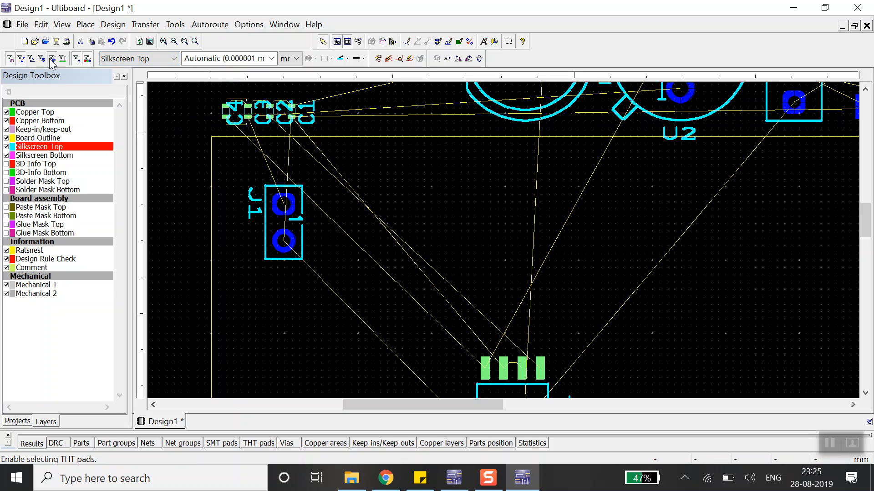
pyautogui.click(77, 58)
pyautogui.click(86, 59)
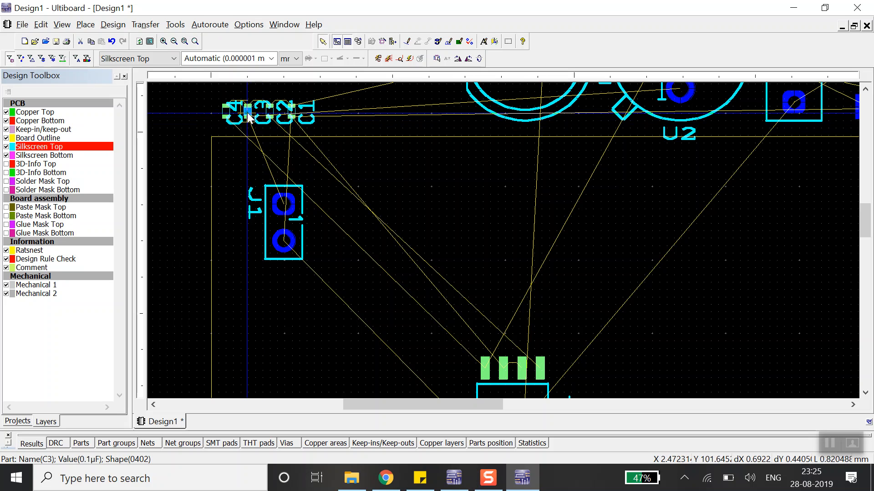
# Step: Move capacitor C3 onto the board just right of J1's upper end, at about X 8.6 mm, Y 96.5 mm
pyautogui.moveTo(254, 115)
pyautogui.mouseDown()
pyautogui.moveTo(330, 179)
pyautogui.moveTo(342, 238)
pyautogui.moveTo(336, 215)
pyautogui.mouseUp()
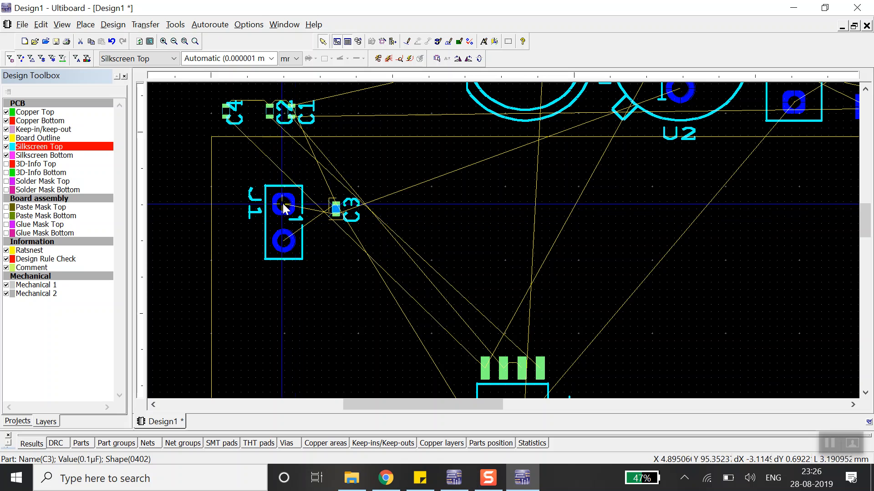
pyautogui.moveTo(332, 206)
pyautogui.mouseDown()
pyautogui.moveTo(327, 186)
pyautogui.moveTo(335, 186)
pyautogui.mouseUp()
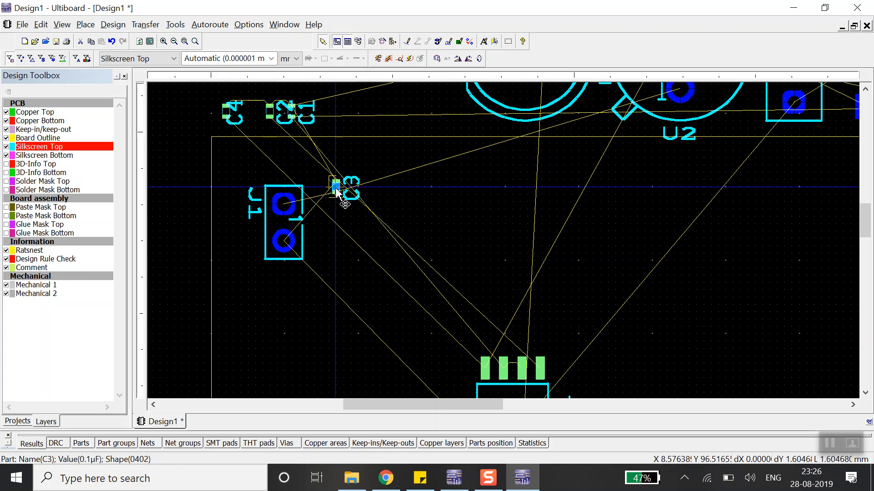
pyautogui.click(335, 231)
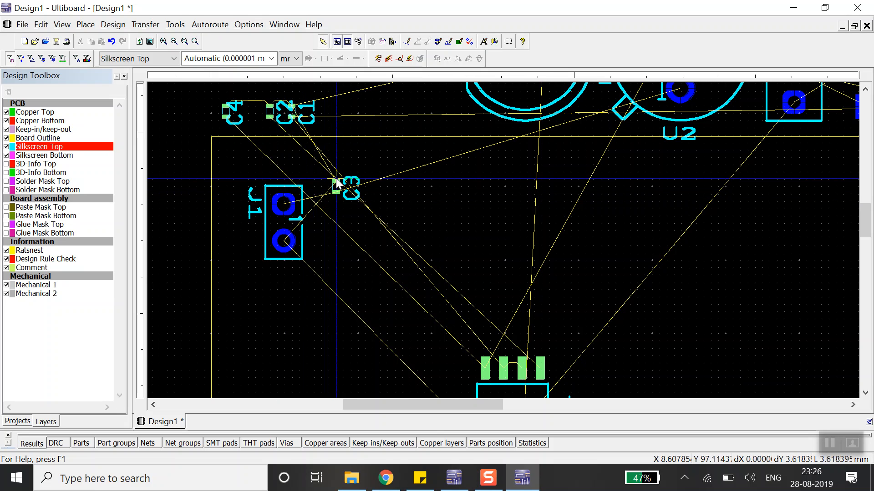
# Step: Move regulator U2 onto the board, right of C3 and above U1, at about X 22.6 mm, Y 90.3 mm
pyautogui.moveTo(409, 401); pyautogui.dragTo(413, 400)
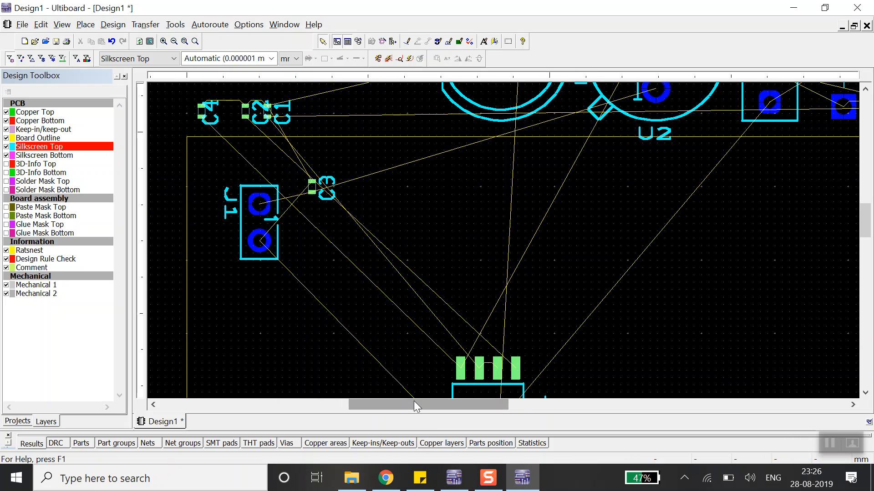
pyautogui.moveTo(867, 228); pyautogui.dragTo(866, 210)
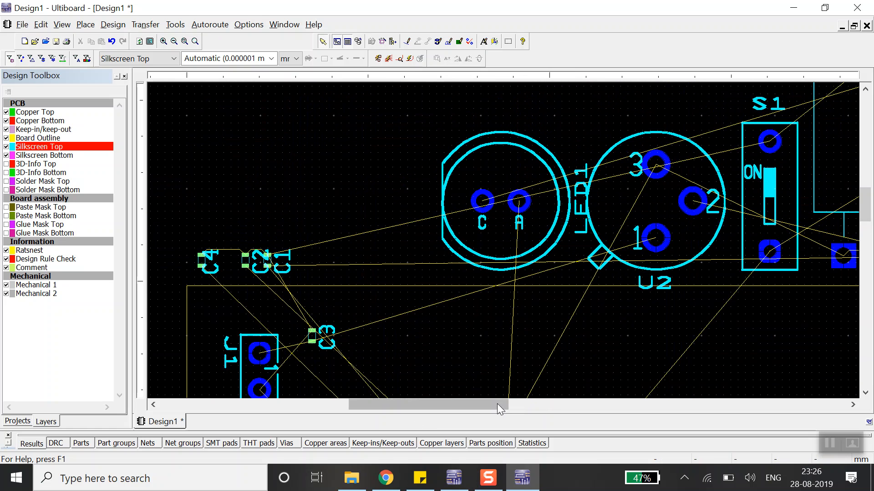
pyautogui.moveTo(493, 404); pyautogui.dragTo(582, 399)
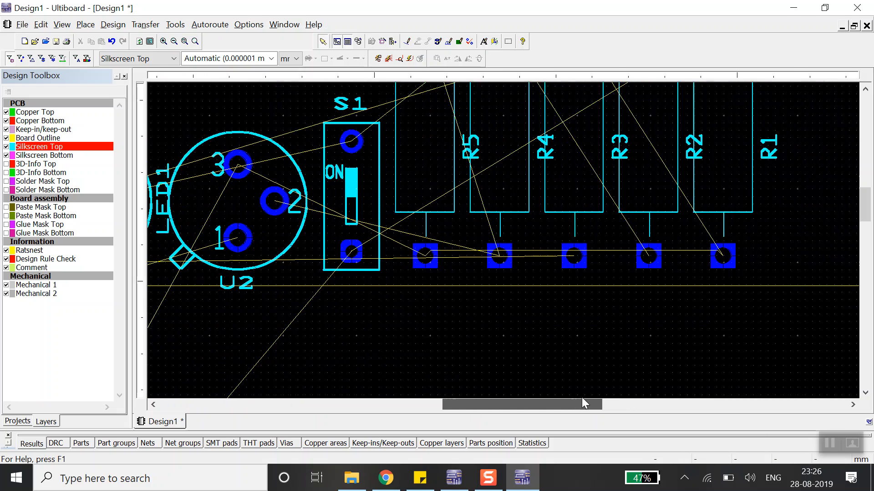
pyautogui.moveTo(866, 211)
pyautogui.mouseDown()
pyautogui.moveTo(866, 198)
pyautogui.moveTo(866, 211)
pyautogui.mouseUp()
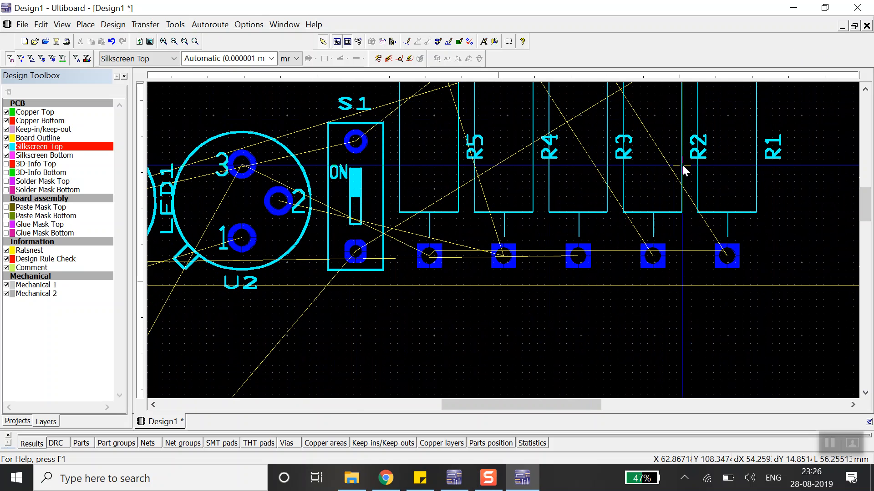
pyautogui.scroll(-1, 569, 205)
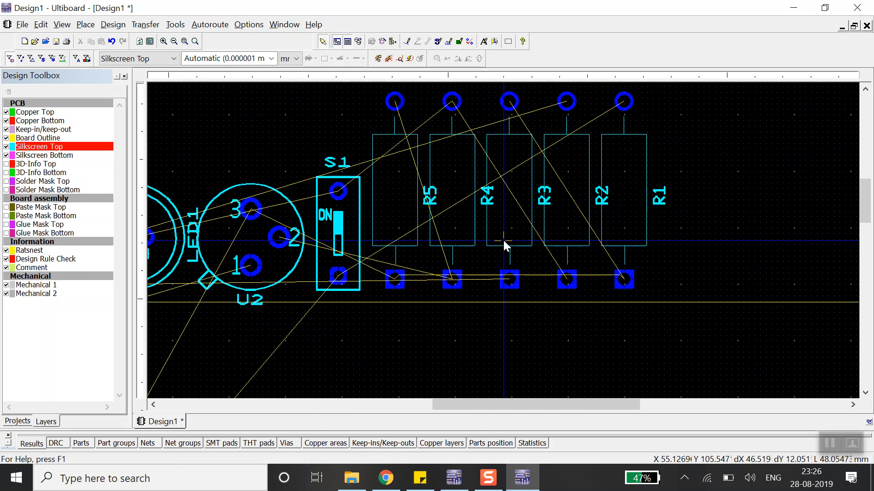
pyautogui.moveTo(479, 400); pyautogui.dragTo(353, 407)
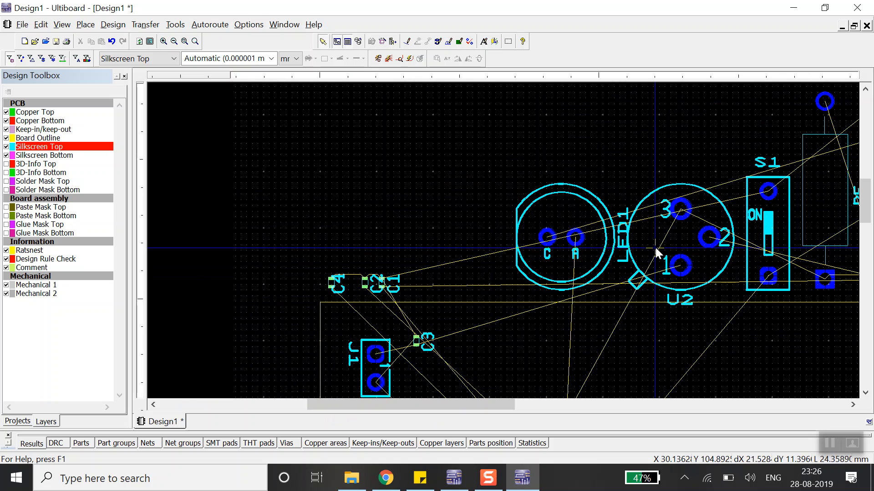
pyautogui.moveTo(655, 250); pyautogui.dragTo(550, 380)
pyautogui.moveTo(865, 201); pyautogui.dragTo(864, 219)
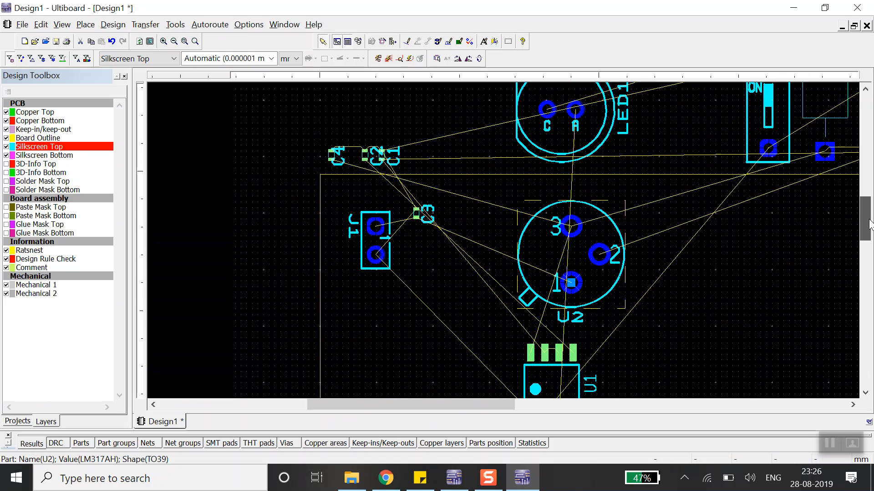
# Step: Examine the position and attributes in U2's part properties, and close them without changes
pyautogui.moveTo(397, 404); pyautogui.dragTo(445, 404)
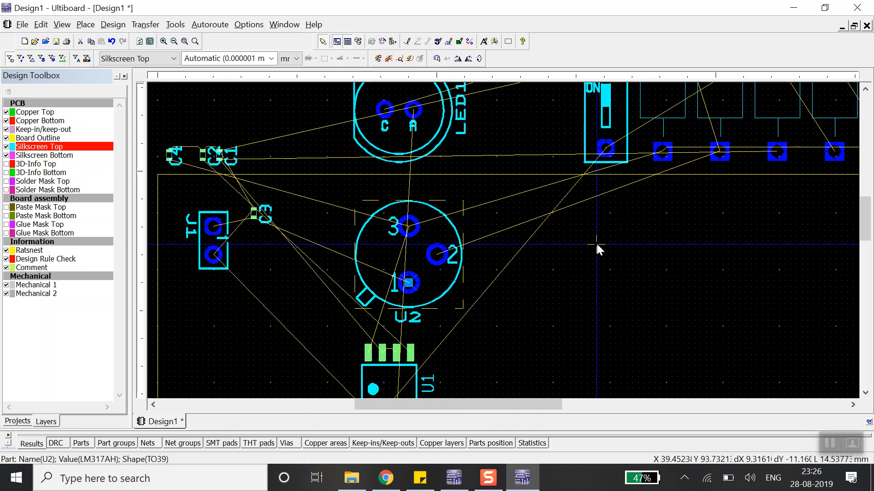
pyautogui.click(375, 263)
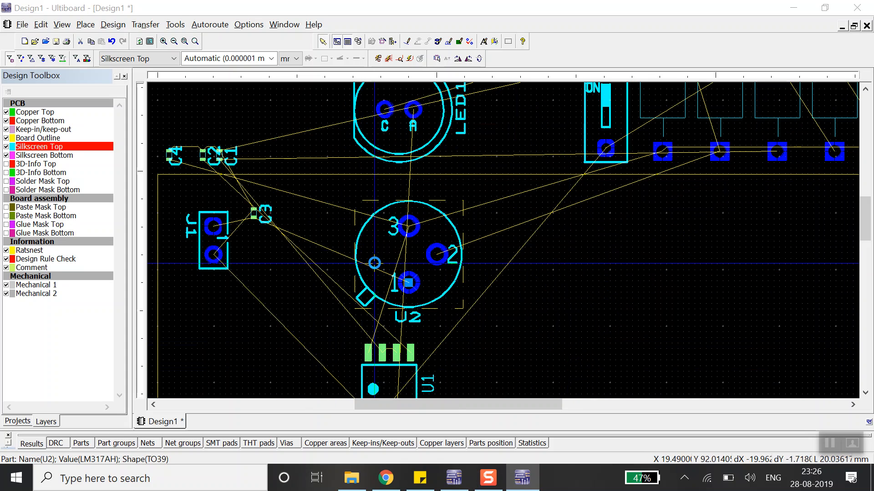
pyautogui.doubleClick(375, 263)
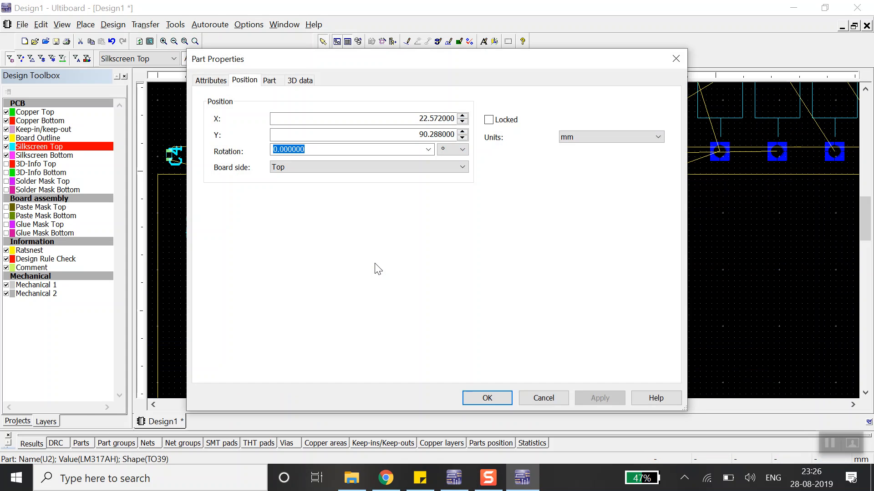
pyautogui.click(214, 81)
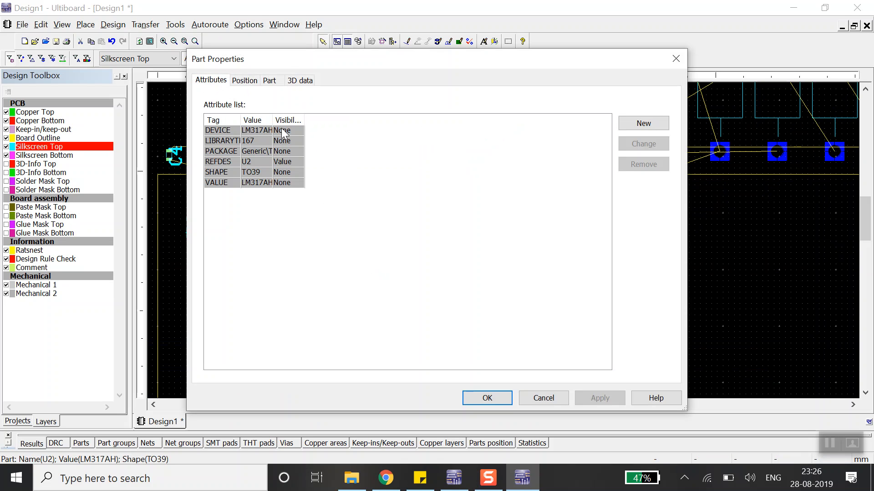
pyautogui.click(674, 59)
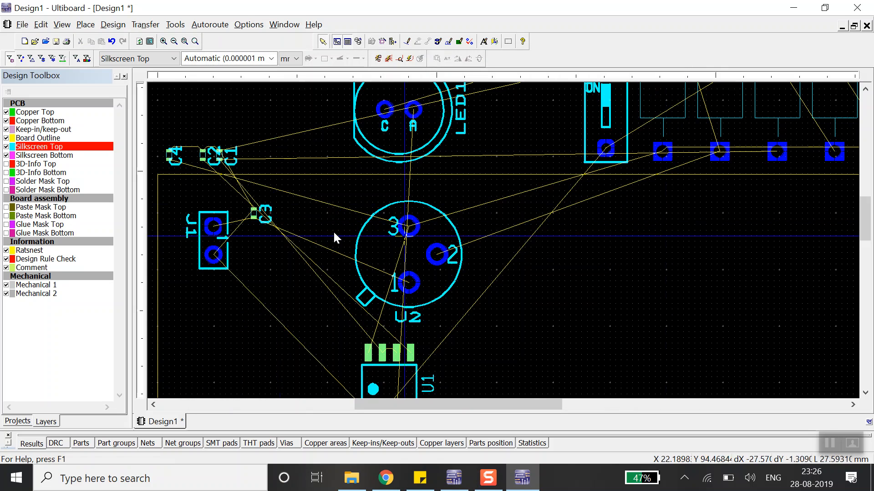
# Step: Move regulator U2 about 7.5 mm to the left, closer to C3 and J1, and deselect it
pyautogui.moveTo(386, 261)
pyautogui.mouseDown()
pyautogui.moveTo(324, 209)
pyautogui.moveTo(306, 245)
pyautogui.mouseUp()
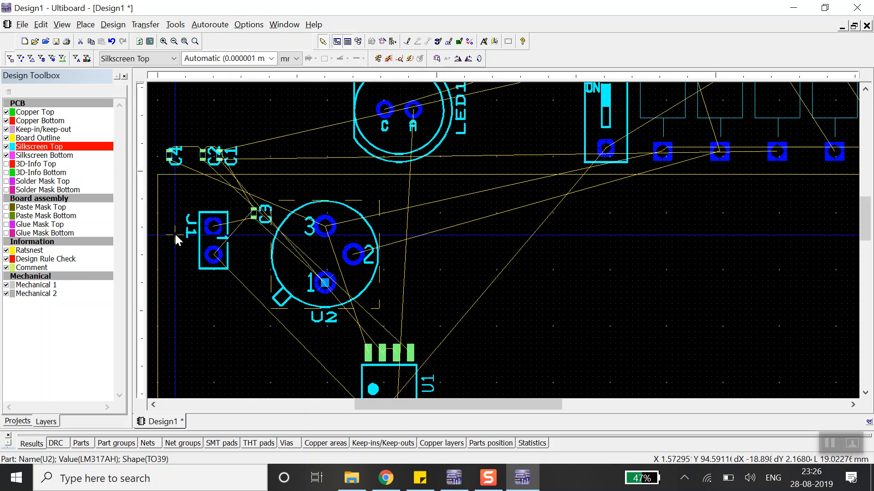
pyautogui.click(253, 260)
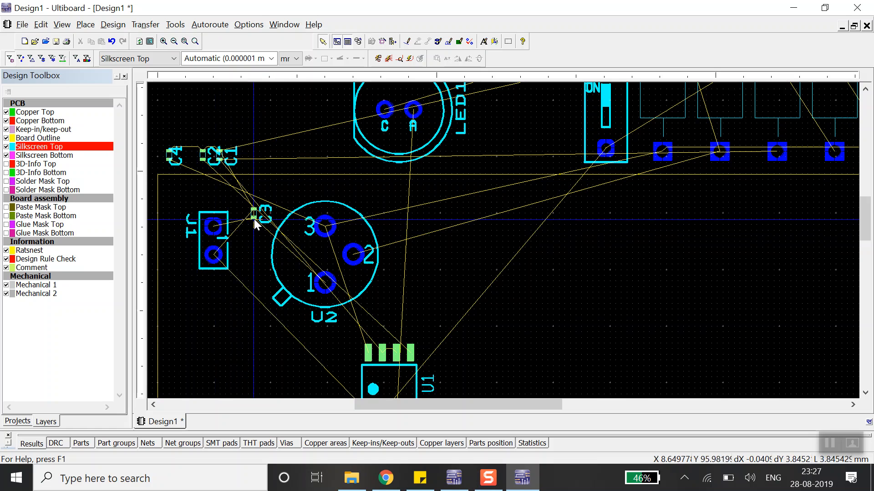
# Step: Rotate regulator U2 180° clockwise in two quarter turns so its pin 1 faces up, and deselect it
pyautogui.click(320, 281)
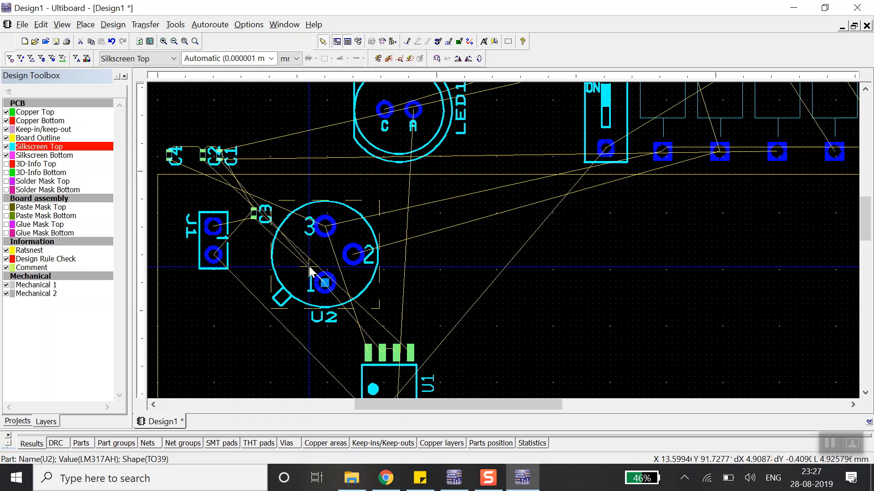
pyautogui.hotkey('ctrl', 'r')
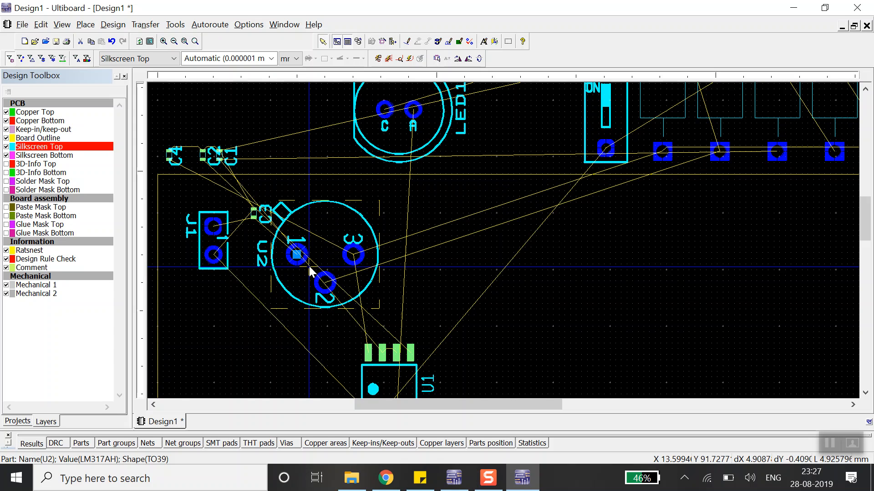
pyautogui.hotkey('ctrl', 'r')
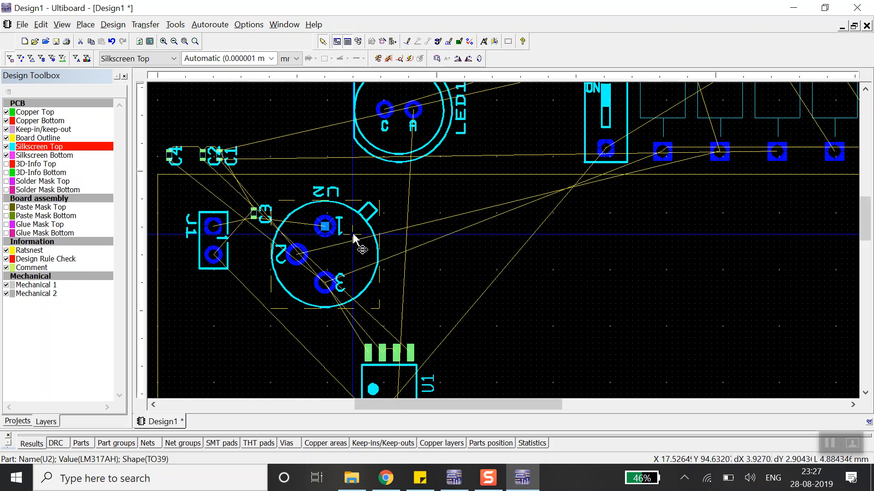
pyautogui.moveTo(350, 255)
pyautogui.mouseDown()
pyautogui.moveTo(373, 255)
pyautogui.moveTo(359, 261)
pyautogui.mouseUp()
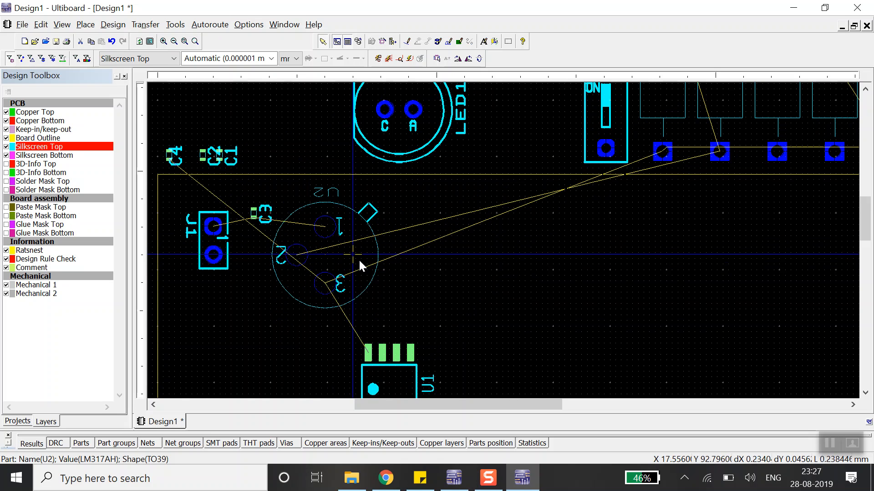
pyautogui.moveTo(344, 256); pyautogui.dragTo(357, 256)
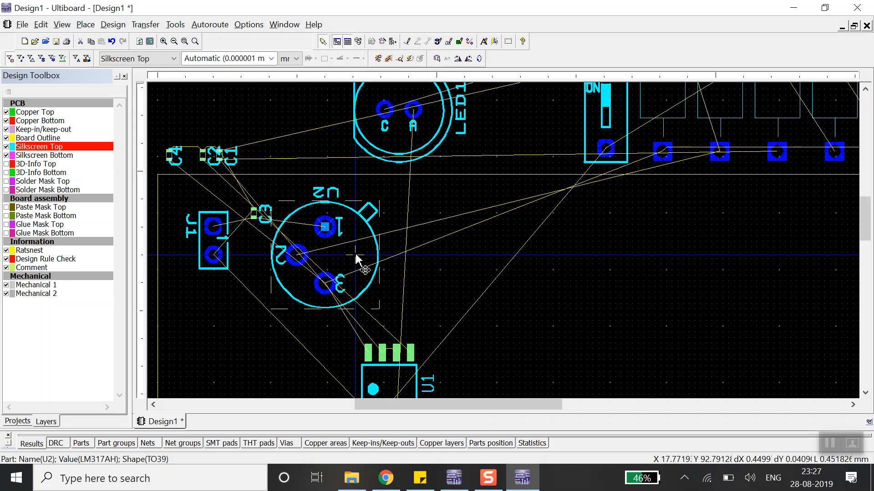
pyautogui.click(529, 251)
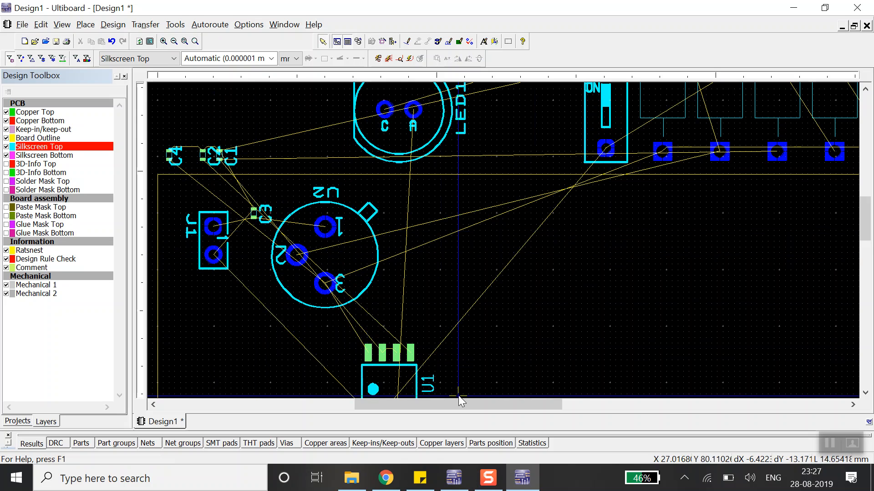
# Step: Check C4's connections in the Power schematic in Multisim, and in Ultiboard move C4 onto the board beside U2's pin 3, above U1
pyautogui.moveTo(458, 407)
pyautogui.mouseDown()
pyautogui.moveTo(425, 408)
pyautogui.moveTo(444, 407)
pyautogui.mouseUp()
pyautogui.moveTo(865, 218); pyautogui.dragTo(866, 223)
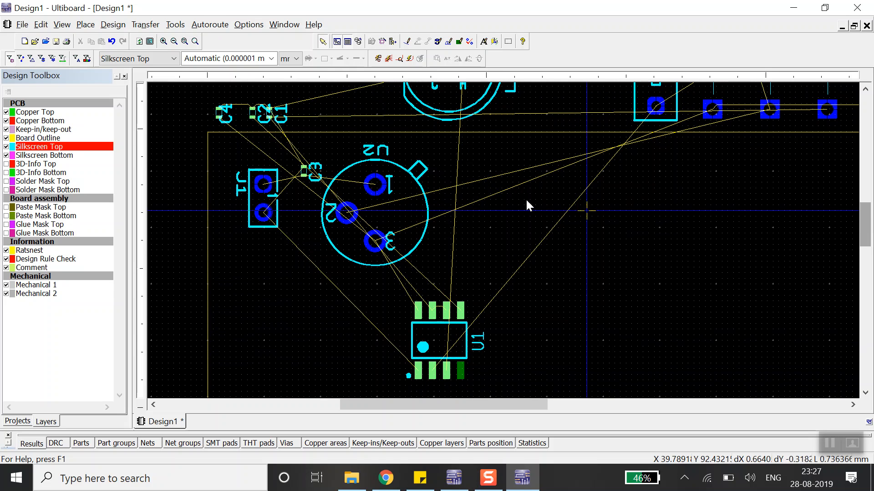
pyautogui.click(455, 485)
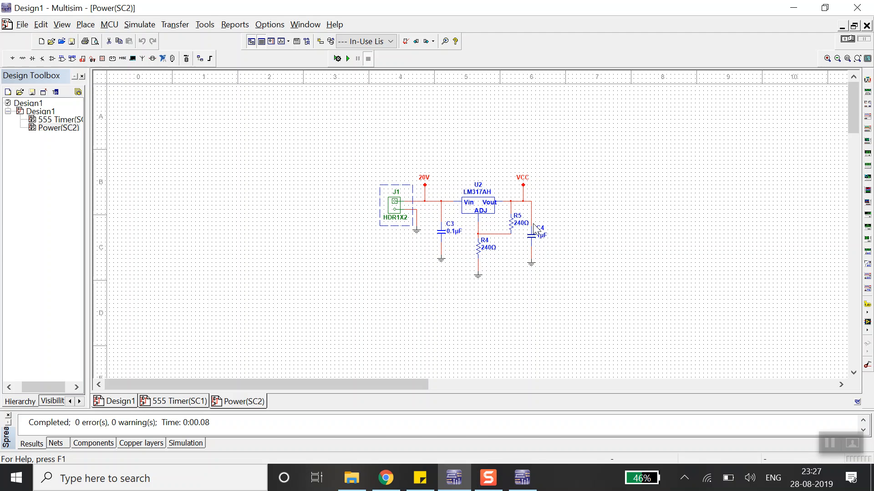
pyautogui.click(521, 482)
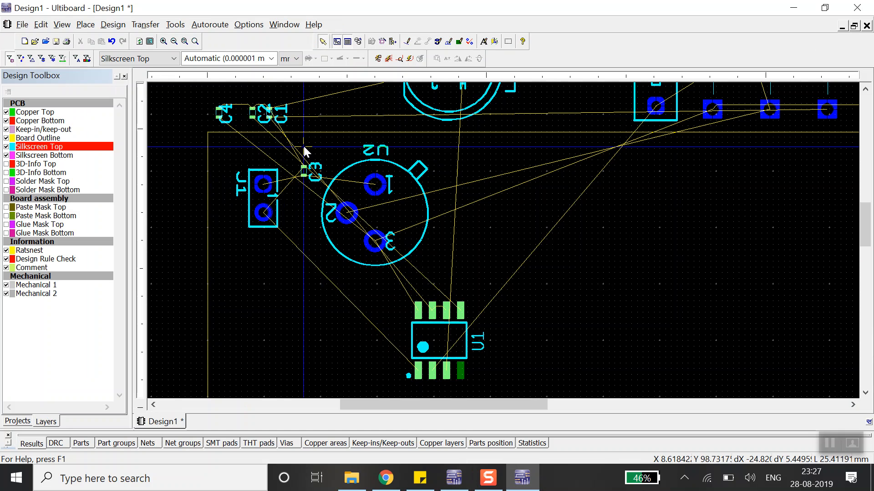
pyautogui.moveTo(218, 113); pyautogui.dragTo(449, 240)
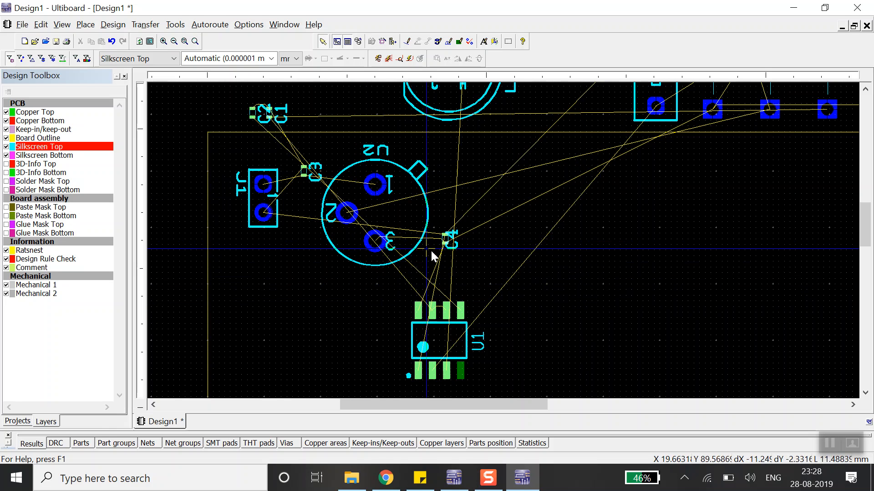
# Step: Review the Power schematic in Multisim, and back in Ultiboard shift resistor R3 slightly up and left
pyautogui.click(457, 470)
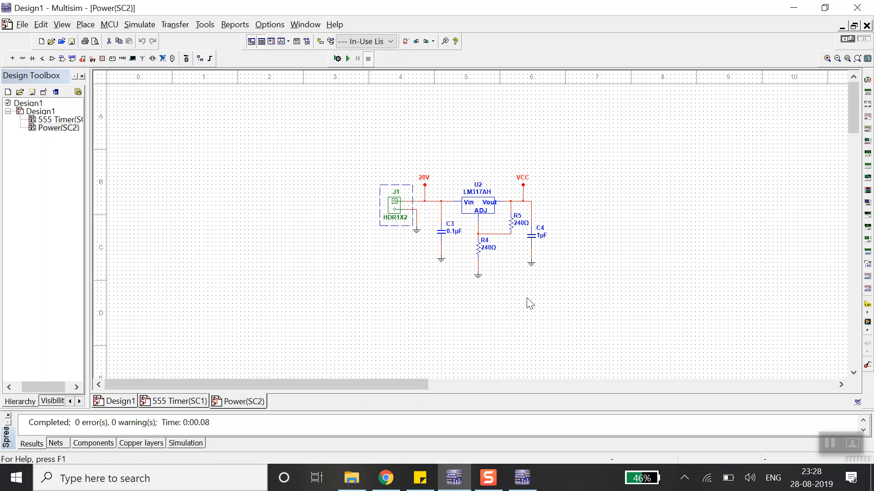
pyautogui.click(522, 478)
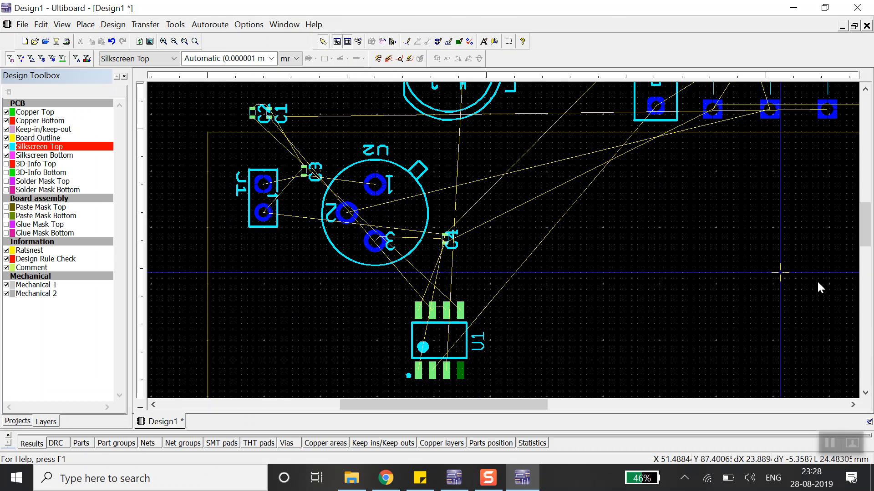
pyautogui.moveTo(862, 225); pyautogui.dragTo(861, 204)
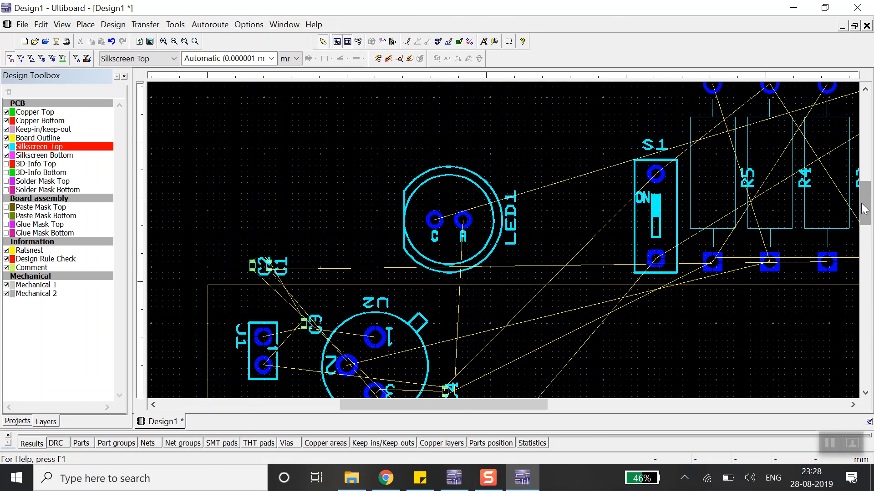
pyautogui.moveTo(461, 404); pyautogui.dragTo(512, 402)
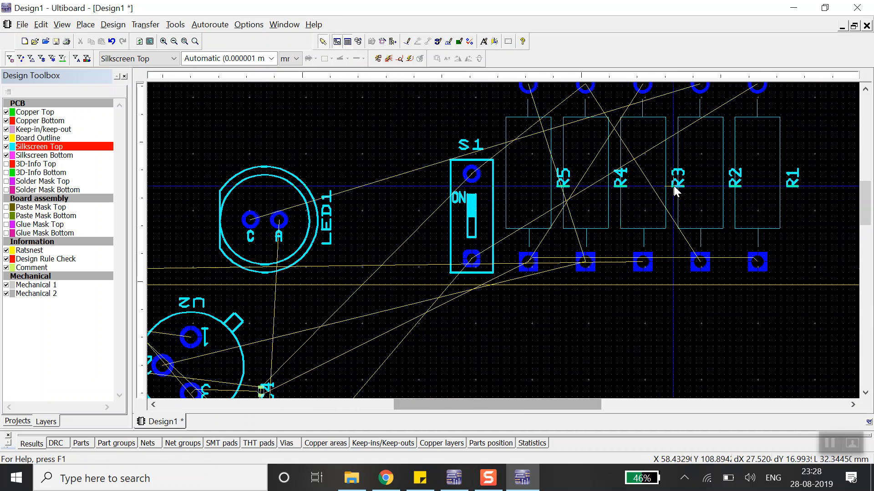
pyautogui.moveTo(646, 194)
pyautogui.mouseDown()
pyautogui.moveTo(646, 238)
pyautogui.moveTo(646, 200)
pyautogui.mouseUp()
# Step: View resistor R4's position properties without changing them, and move R4 from the row of unplaced resistors straight down onto the board
pyautogui.click(591, 202)
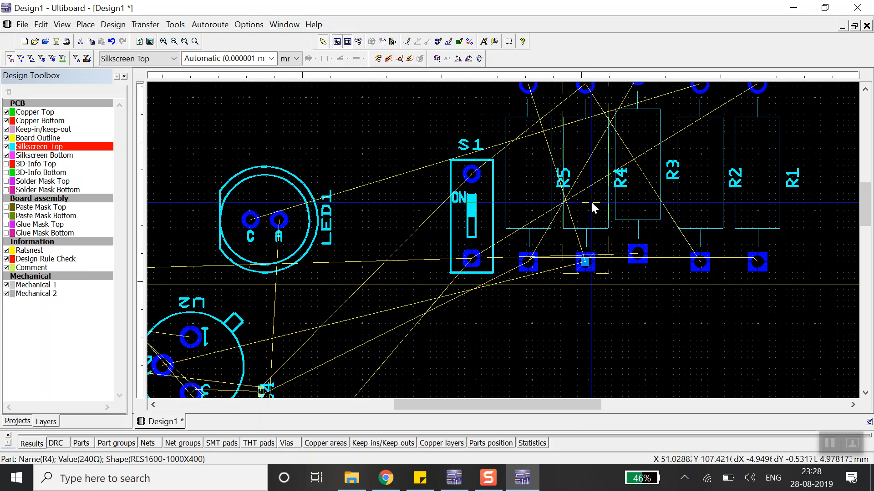
pyautogui.doubleClick(591, 202)
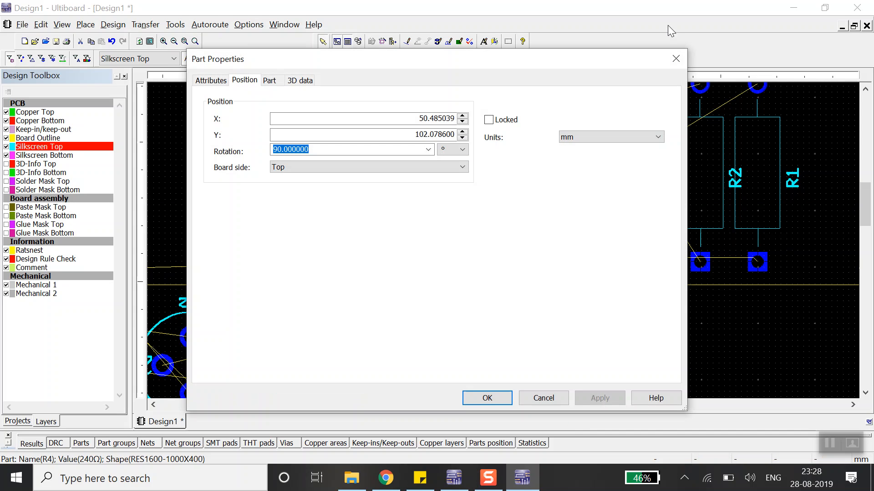
pyautogui.click(676, 58)
pyautogui.moveTo(591, 202); pyautogui.dragTo(587, 232)
pyautogui.scroll(-1, 585, 230)
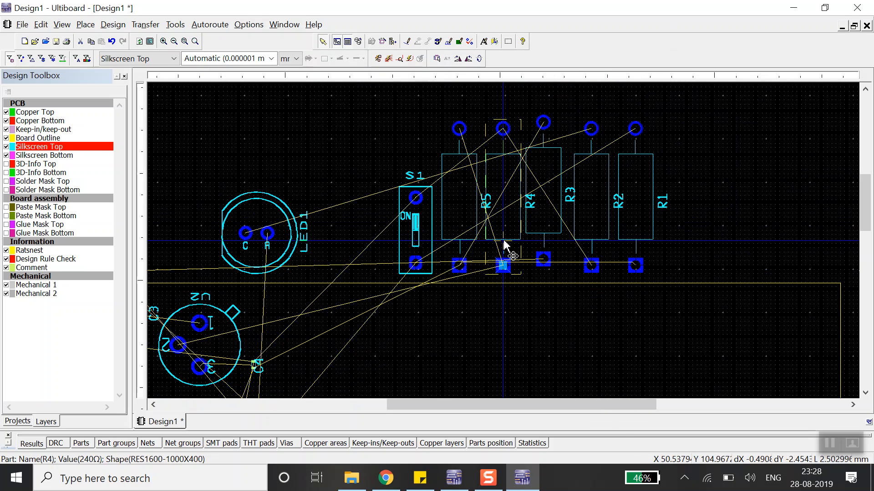
pyautogui.click(550, 215)
pyautogui.moveTo(551, 214); pyautogui.dragTo(494, 408)
pyautogui.click(503, 217)
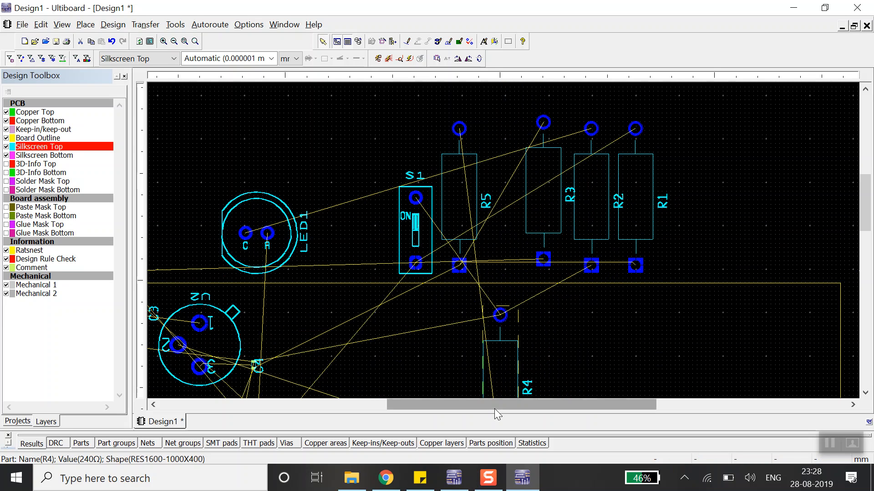
# Step: Move resistor R5 onto the board, about 7.5 mm left of R4 and level with it, and deselect it
pyautogui.click(462, 206)
pyautogui.moveTo(463, 206); pyautogui.dragTo(430, 390)
pyautogui.moveTo(865, 220); pyautogui.dragTo(869, 245)
pyautogui.click(580, 242)
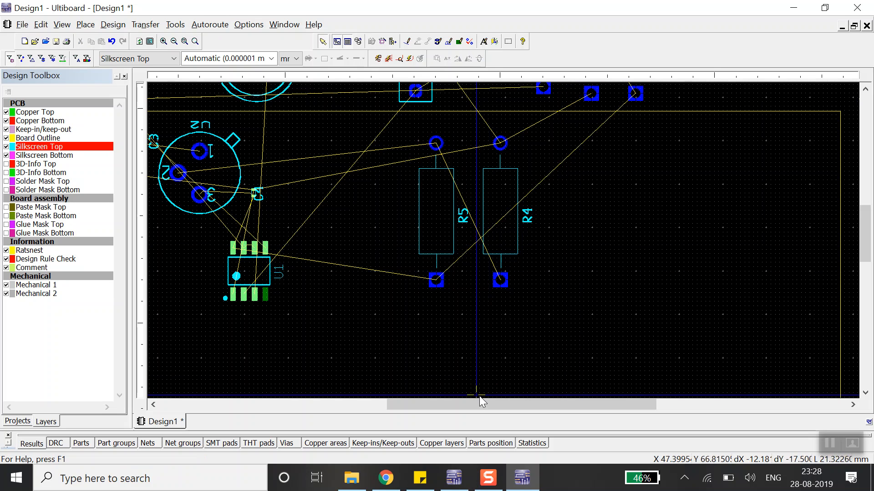
pyautogui.moveTo(487, 405); pyautogui.dragTo(452, 402)
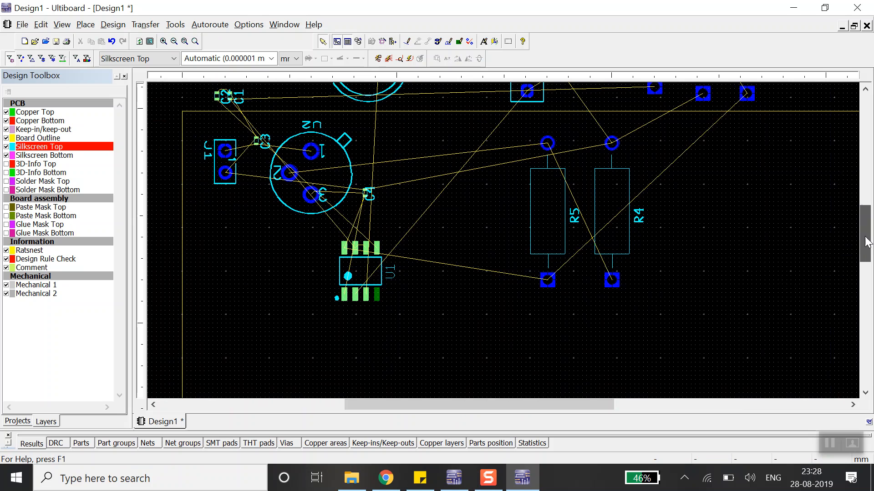
pyautogui.moveTo(866, 242); pyautogui.dragTo(867, 237)
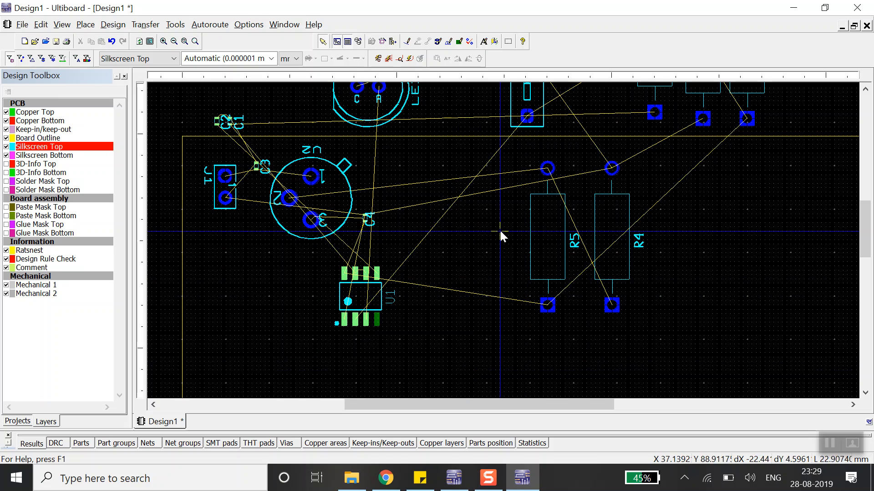
# Step: Check R5's connections in the Multisim schematic, and in Ultiboard rotate R5 90° clockwise and place it right of U2, level with pin 1
pyautogui.click(454, 478)
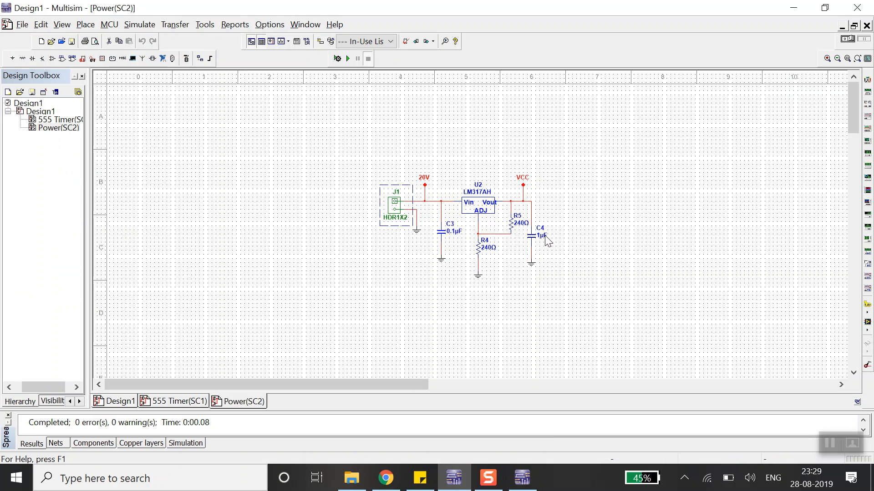
pyautogui.click(521, 478)
pyautogui.moveTo(539, 234); pyautogui.dragTo(459, 234)
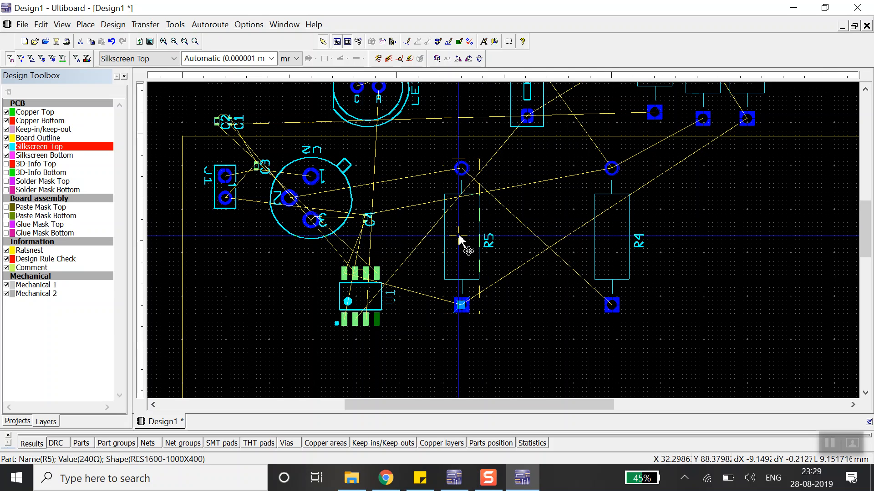
pyautogui.hotkey('ctrl', 'r')
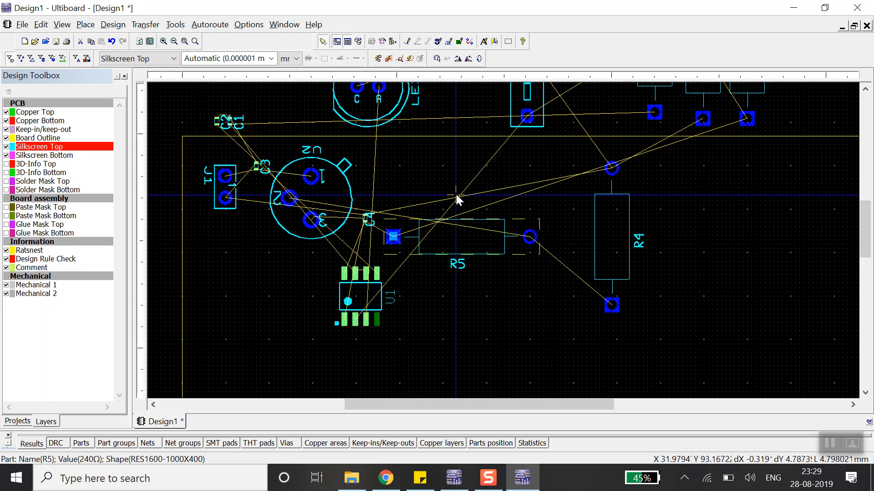
pyautogui.moveTo(458, 248); pyautogui.dragTo(449, 173)
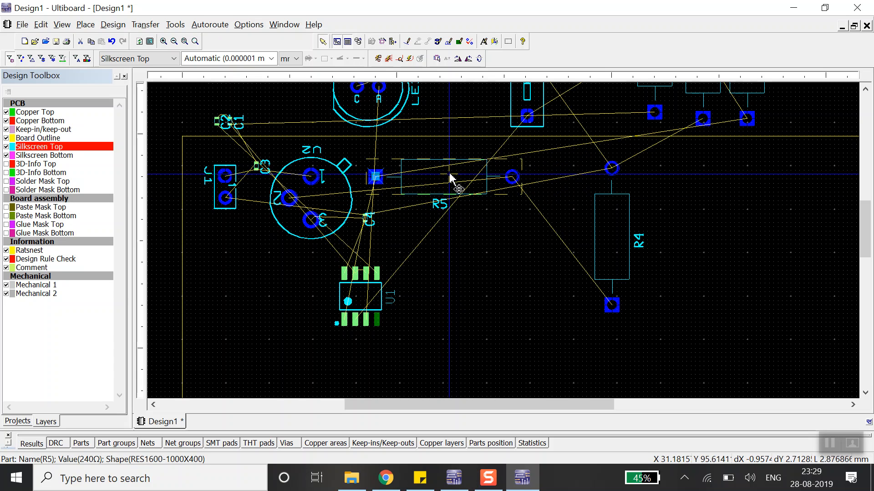
# Step: Rotate capacitor C4 90° clockwise beside U2's pin 3, and deselect it
pyautogui.click(368, 218)
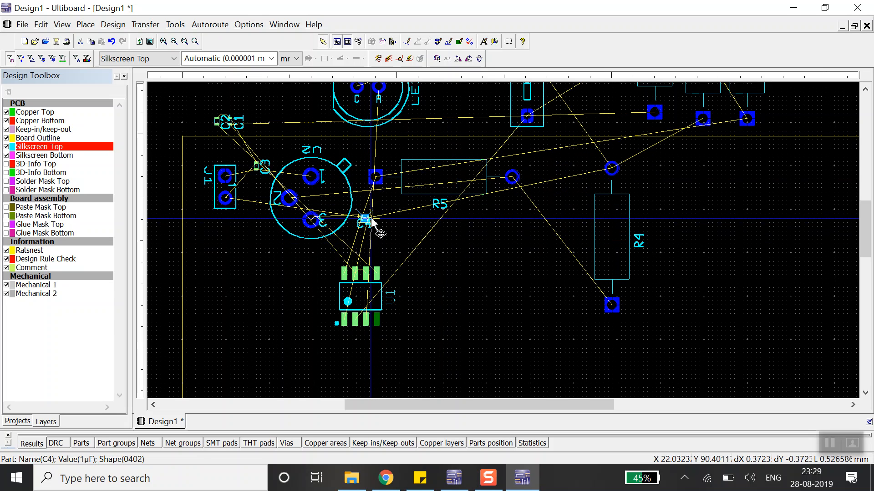
pyautogui.click(390, 250)
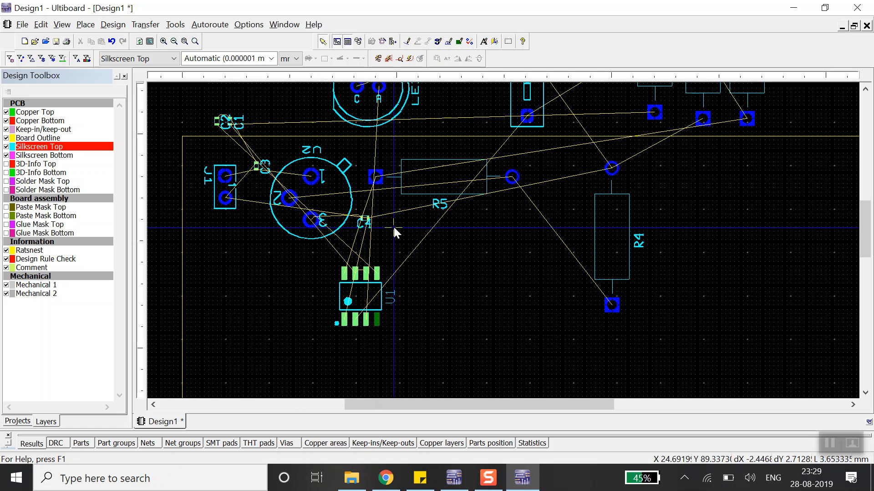
# Step: Try moving resistor R5 slightly down, level with U2's pin 2
pyautogui.moveTo(432, 187)
pyautogui.mouseDown()
pyautogui.moveTo(435, 199)
pyautogui.moveTo(428, 192)
pyautogui.moveTo(453, 195)
pyautogui.moveTo(443, 195)
pyautogui.mouseUp()
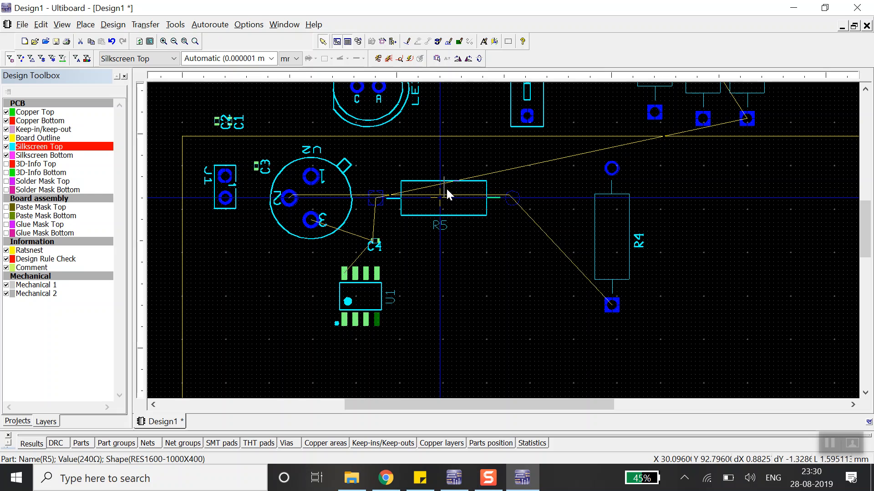
pyautogui.moveTo(446, 187)
pyautogui.mouseDown()
pyautogui.moveTo(454, 191)
pyautogui.moveTo(449, 186)
pyautogui.mouseUp()
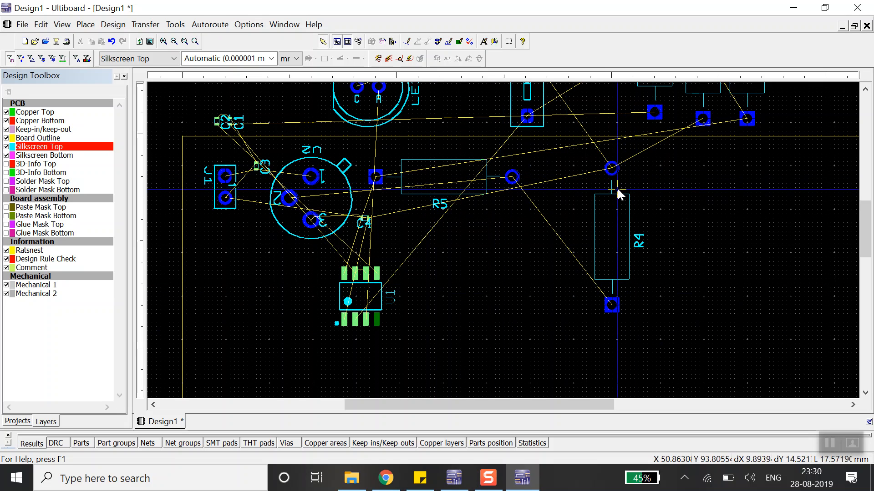
# Step: Check R4's connections in the Multisim schematic, and in Ultiboard move R4 right of U1, below R5, and rotate it 90° clockwise
pyautogui.click(612, 168)
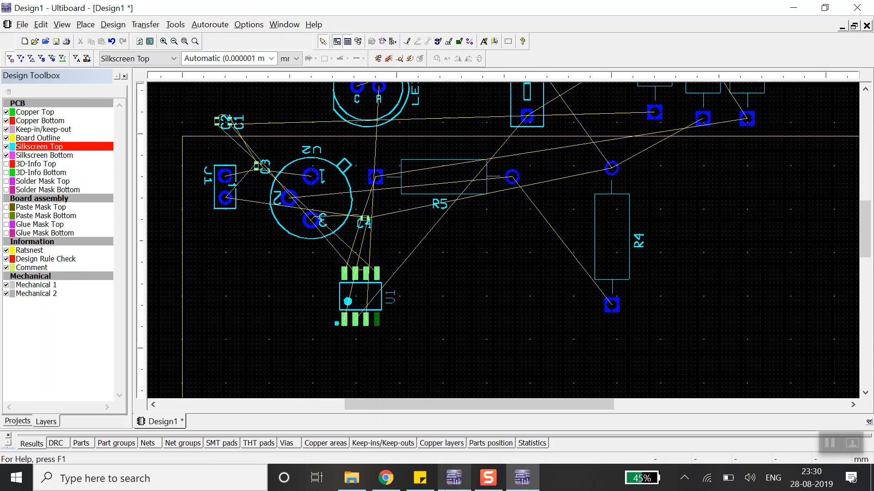
pyautogui.hotkey('alt', 'Tab')
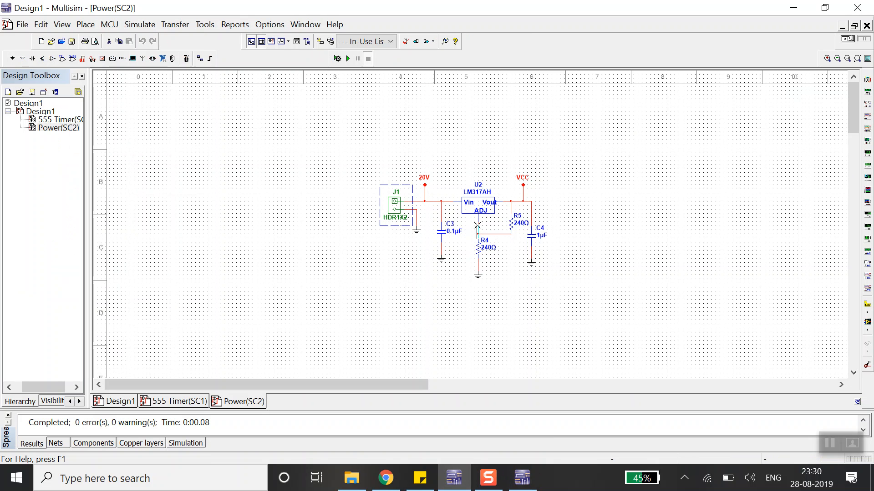
pyautogui.click(514, 486)
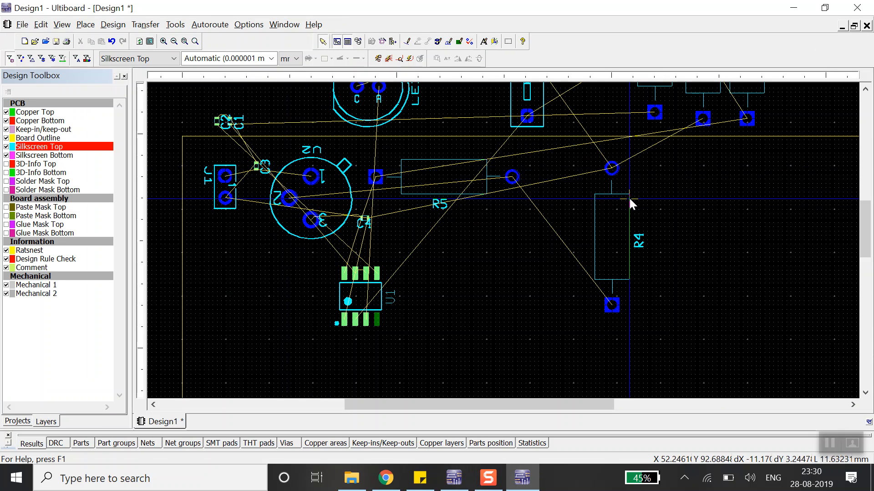
pyautogui.moveTo(614, 213); pyautogui.dragTo(482, 289)
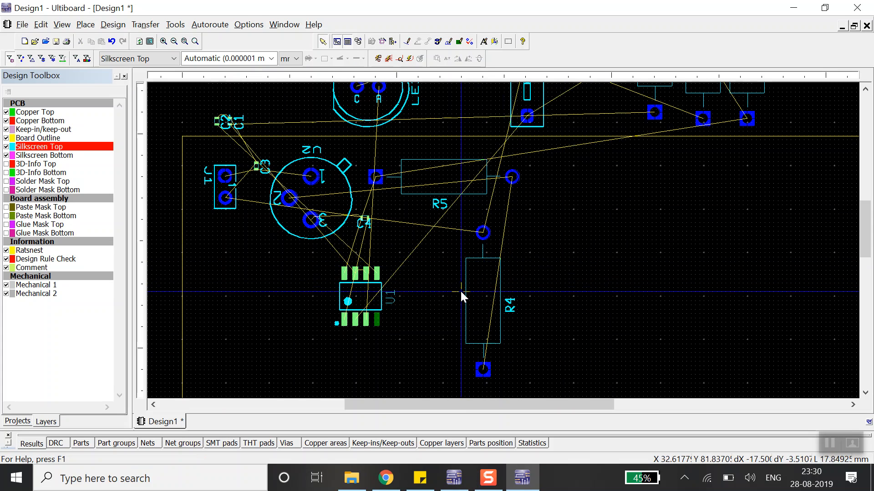
pyautogui.click(477, 289)
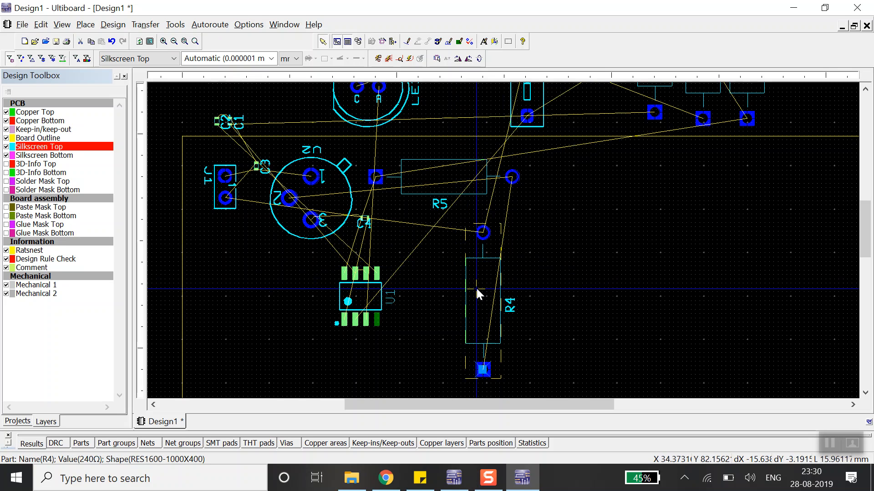
pyautogui.hotkey('ctrl', 'r')
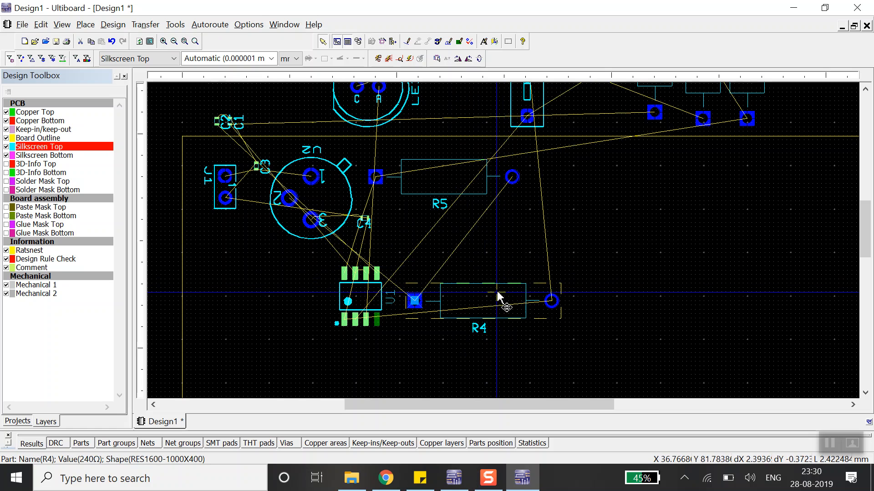
# Step: Rotate R4 by 180° and place it directly below R5, and move U1 down and left, clear of the resistors
pyautogui.hotkey('ctrl', 'r')
pyautogui.hotkey('ctrl', 'r')
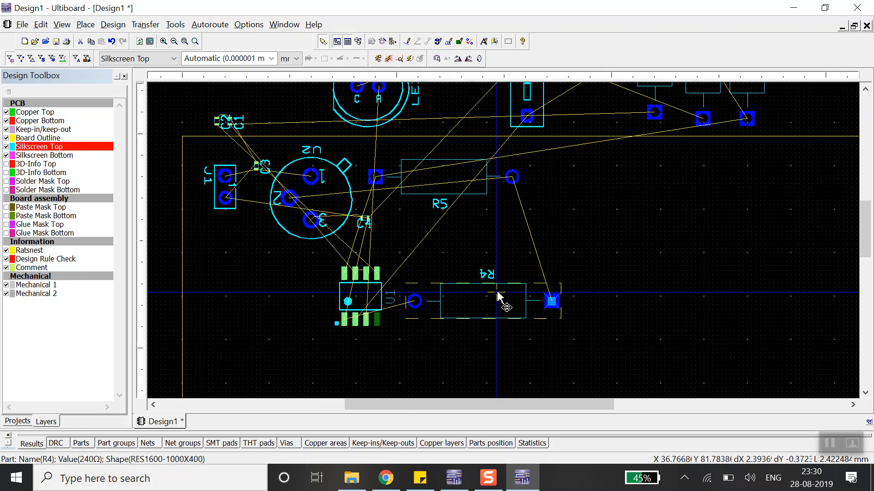
pyautogui.moveTo(485, 306)
pyautogui.mouseDown()
pyautogui.moveTo(478, 264)
pyautogui.moveTo(450, 246)
pyautogui.mouseUp()
pyautogui.moveTo(365, 295)
pyautogui.mouseDown()
pyautogui.moveTo(300, 390)
pyautogui.moveTo(270, 398)
pyautogui.mouseUp()
pyautogui.moveTo(440, 225)
pyautogui.mouseDown()
pyautogui.moveTo(452, 235)
pyautogui.moveTo(444, 231)
pyautogui.mouseUp()
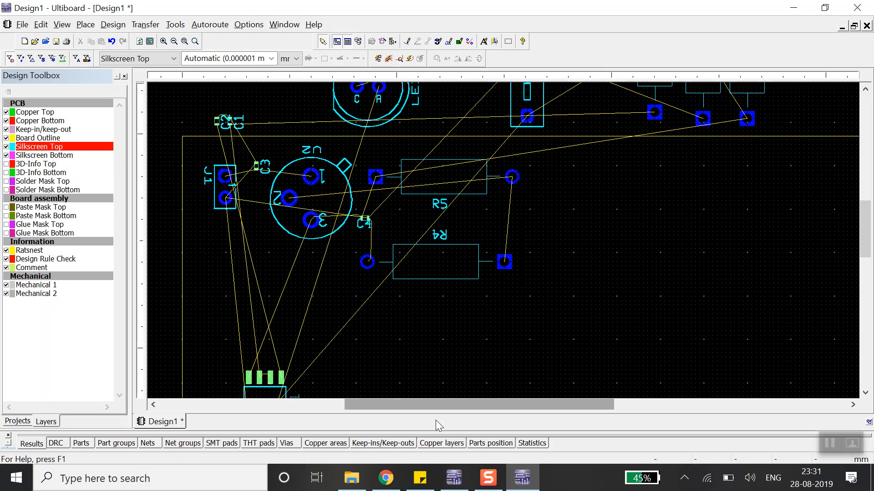
# Step: Switch to Multisim and compare the VCC connections on the Power and 555 Timer schematic sheets
pyautogui.click(473, 484)
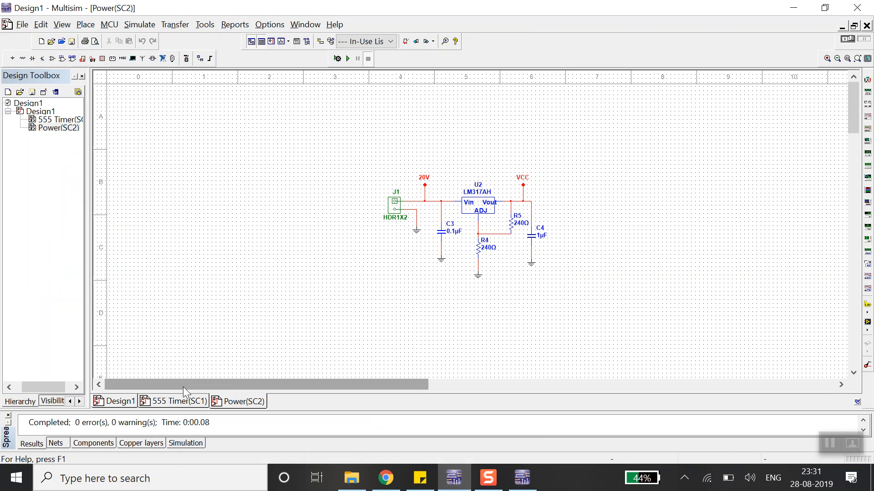
pyautogui.click(172, 403)
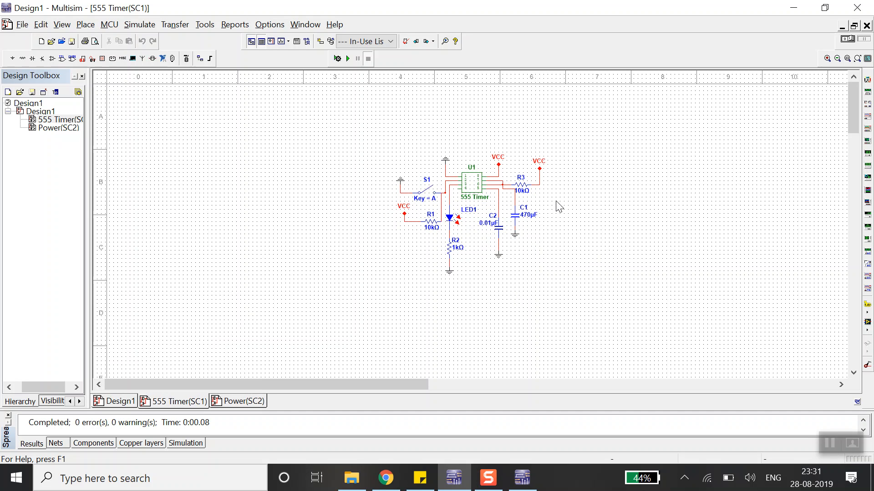
pyautogui.click(236, 403)
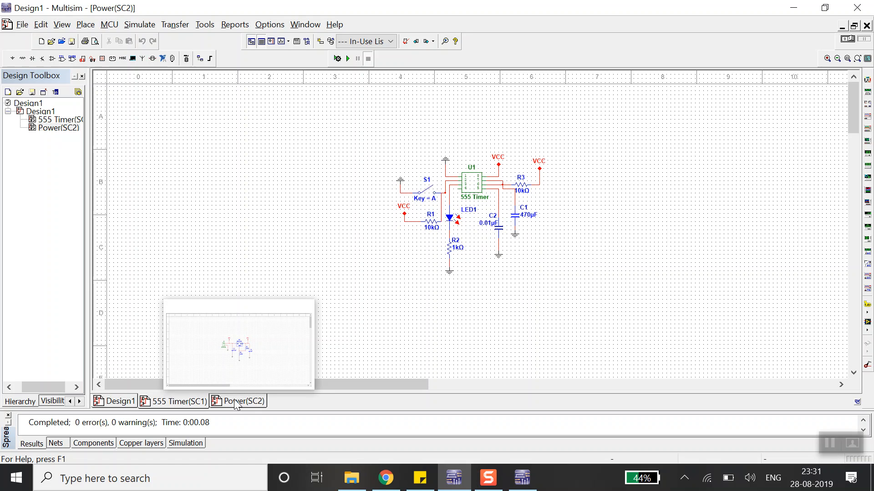
pyautogui.click(193, 404)
pyautogui.click(245, 402)
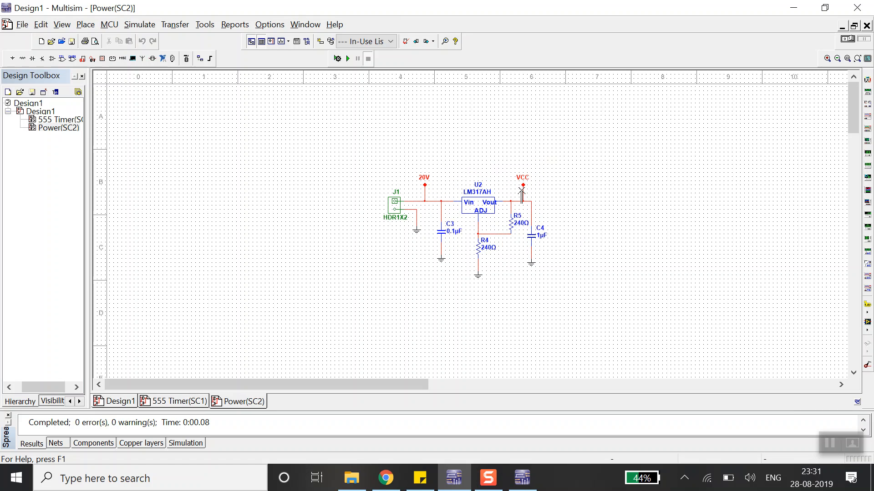
pyautogui.click(182, 402)
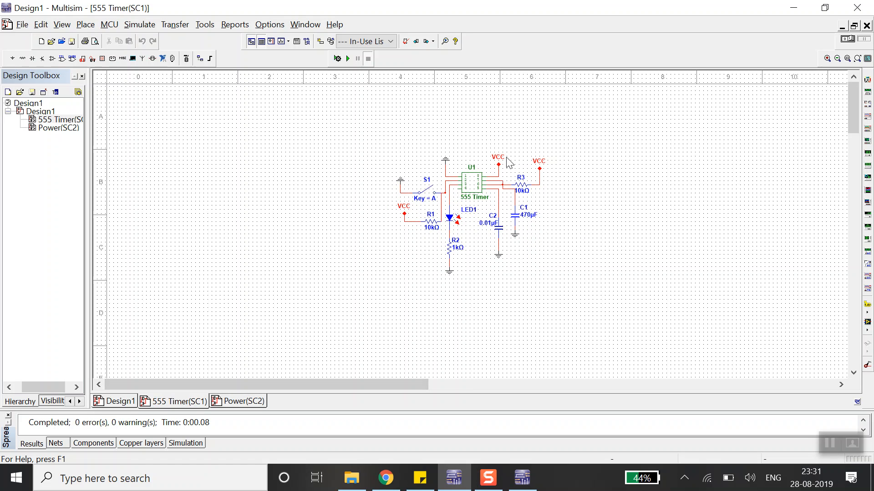
# Step: Switch back to Ultiboard and move U1 to the right, below R4's round pad, leaving it deselected
pyautogui.moveTo(524, 482)
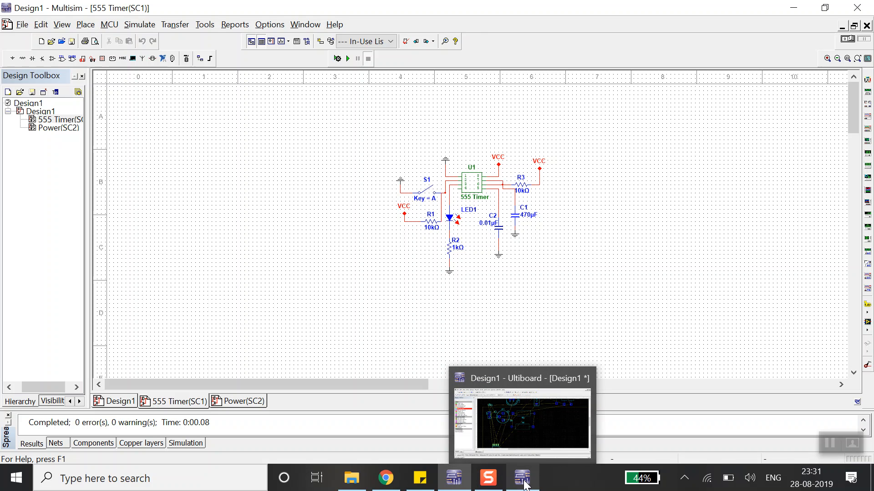
pyautogui.click(525, 481)
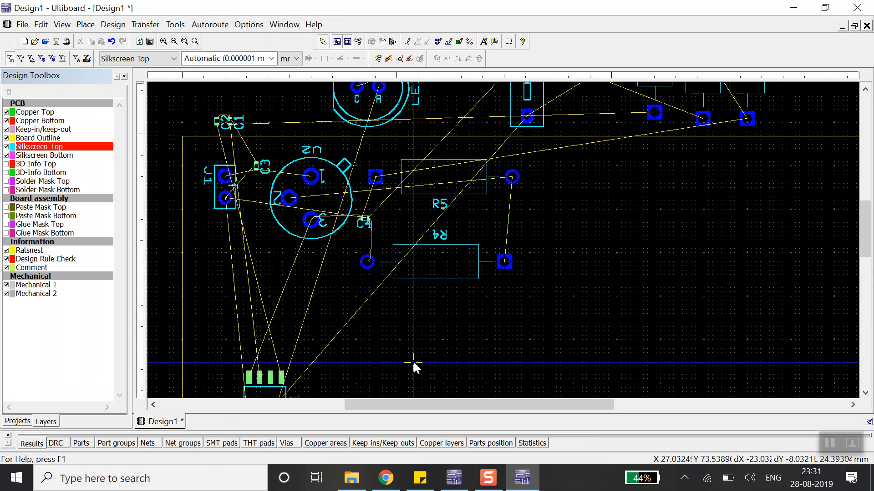
pyautogui.click(174, 42)
pyautogui.click(174, 42)
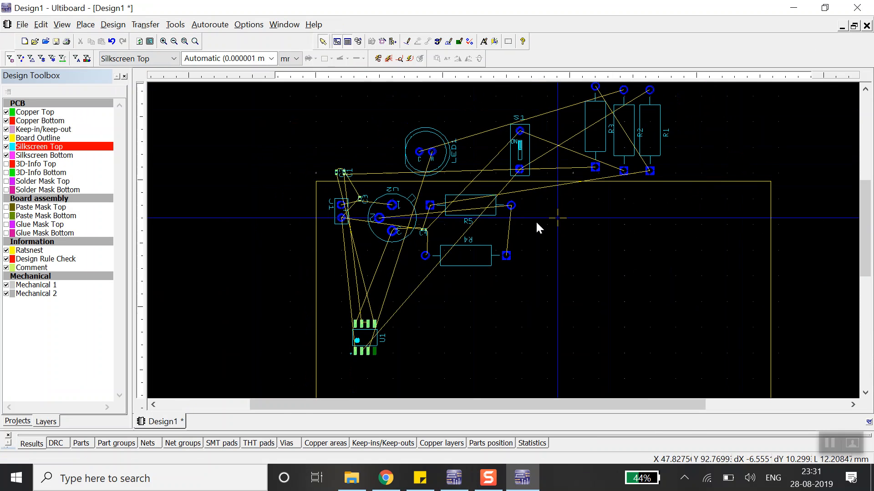
pyautogui.moveTo(360, 335); pyautogui.dragTo(411, 336)
pyautogui.click(487, 315)
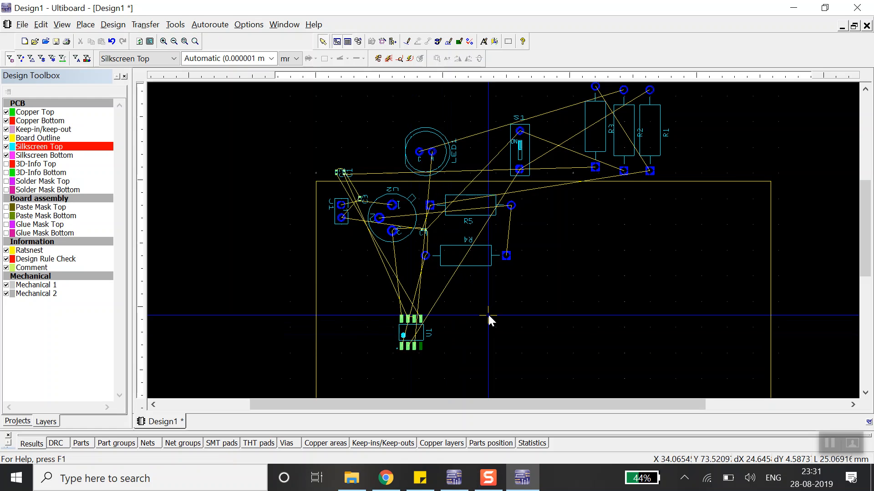
pyautogui.click(407, 333)
pyautogui.click(545, 310)
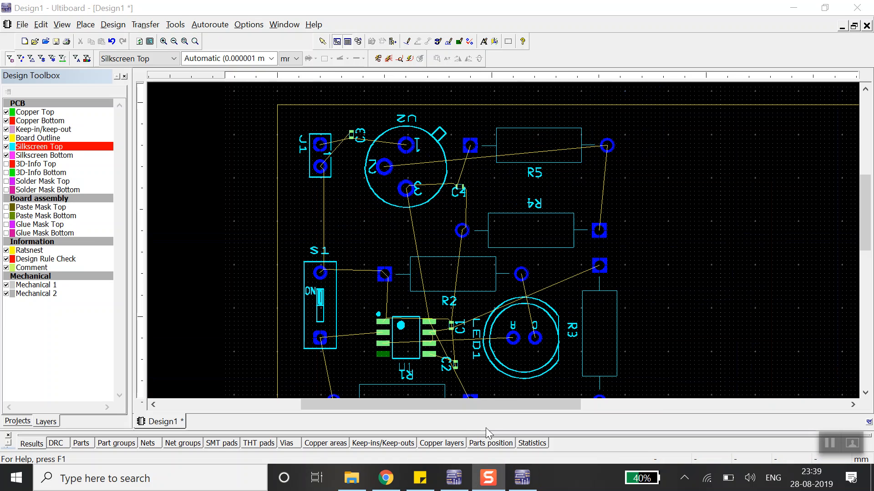
# Step: Make Board Outline the active layer and shrink the outline from its lower-right corner to fit closely around the parts
pyautogui.moveTo(865, 214); pyautogui.dragTo(867, 223)
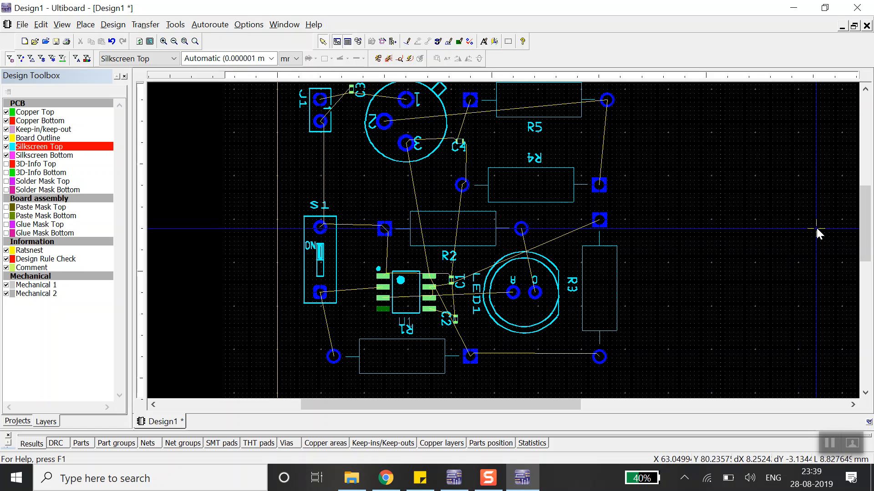
pyautogui.moveTo(866, 242)
pyautogui.mouseDown()
pyautogui.moveTo(865, 230)
pyautogui.moveTo(866, 240)
pyautogui.mouseUp()
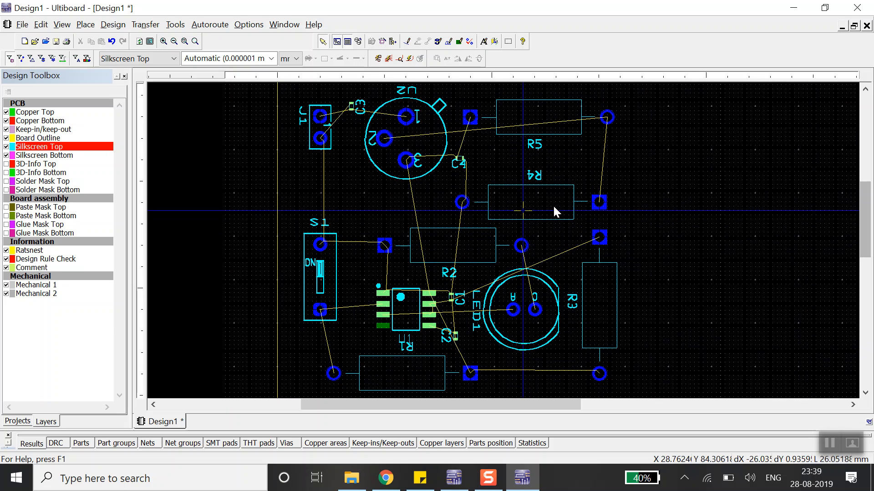
pyautogui.scroll(-2, 757, 244)
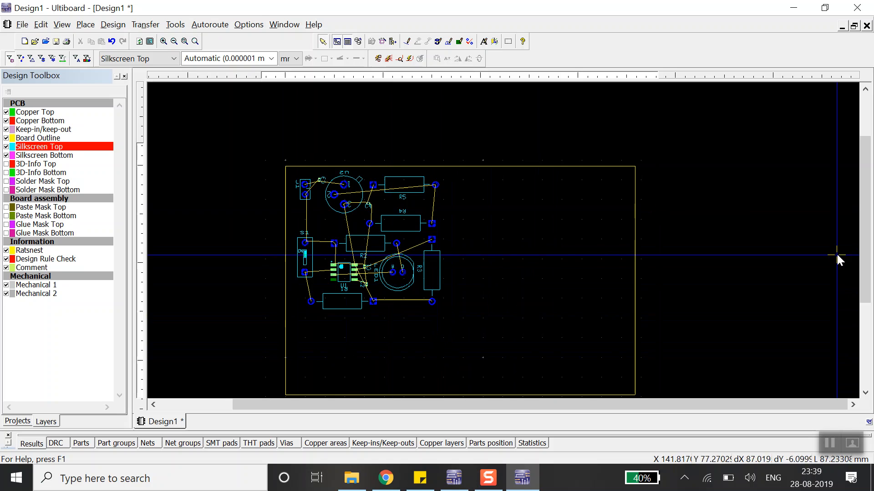
pyautogui.moveTo(866, 251); pyautogui.dragTo(866, 260)
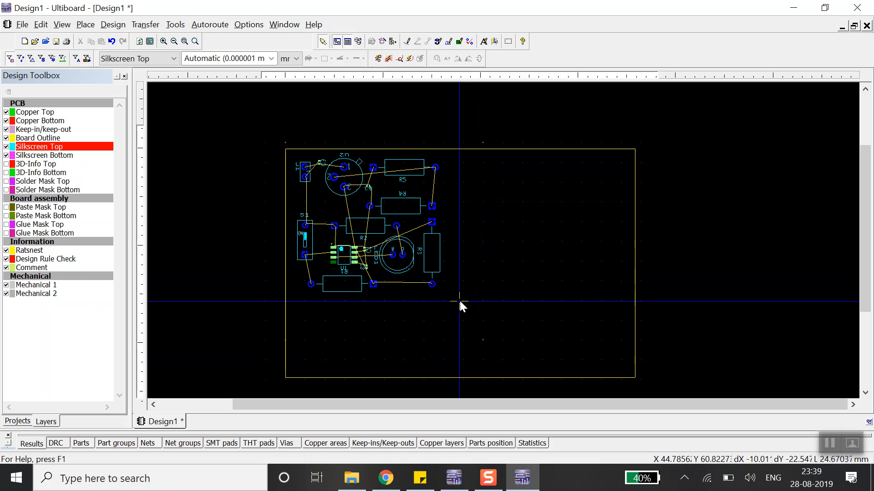
pyautogui.doubleClick(519, 378)
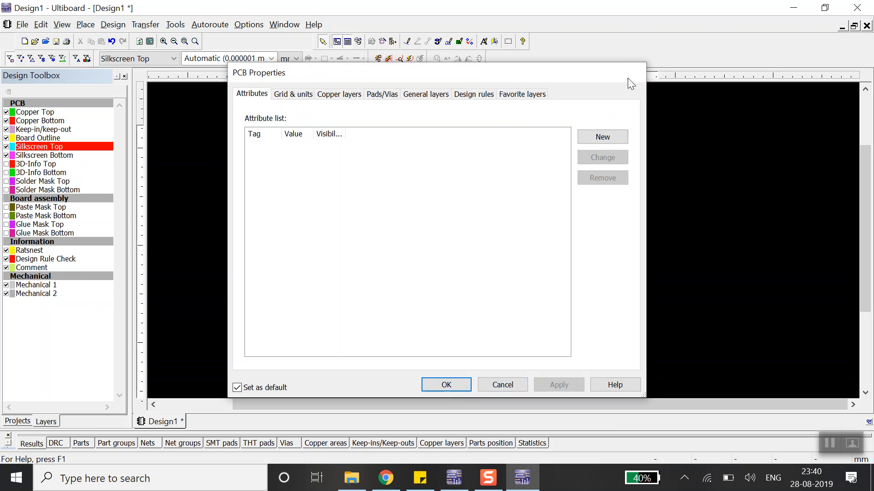
pyautogui.click(627, 77)
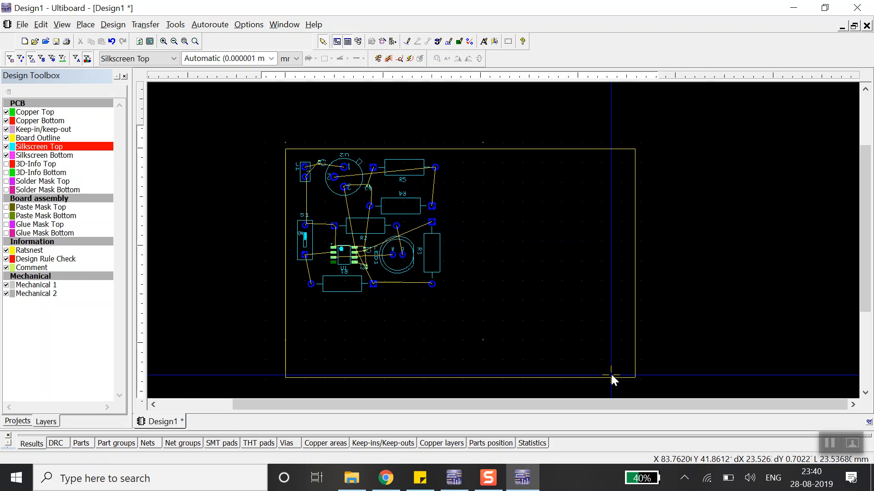
pyautogui.doubleClick(34, 138)
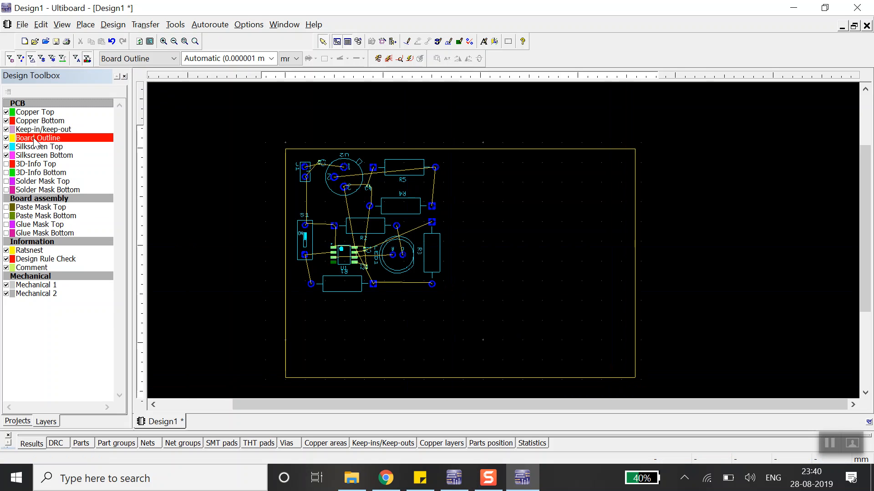
pyautogui.click(589, 377)
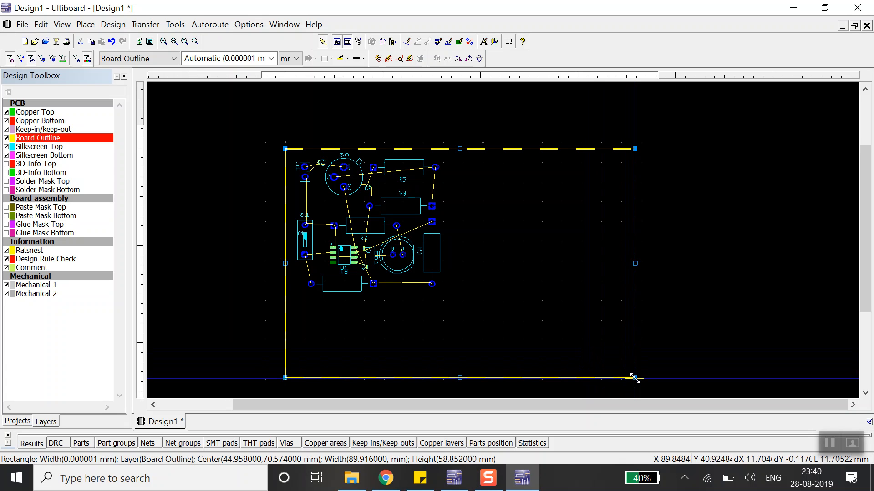
pyautogui.moveTo(634, 377); pyautogui.dragTo(447, 300)
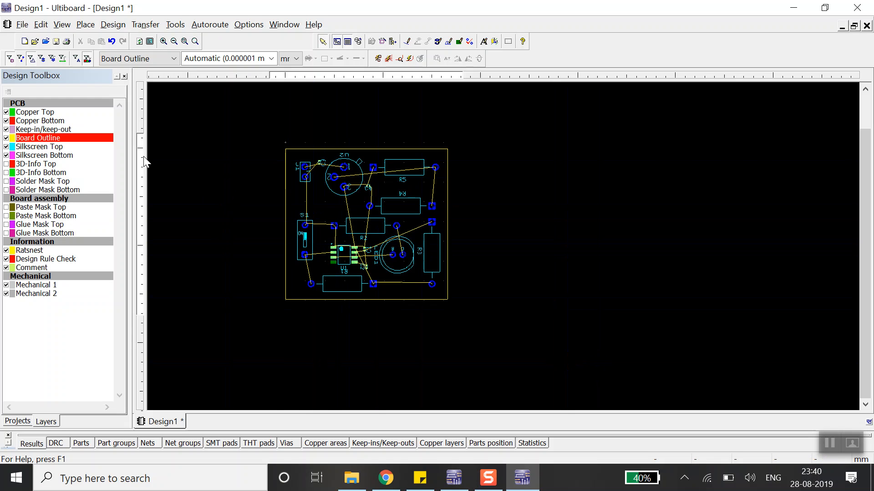
# Step: Inspect the part placement and reference labels inside the resized board outline
pyautogui.scroll(1, 258, 176)
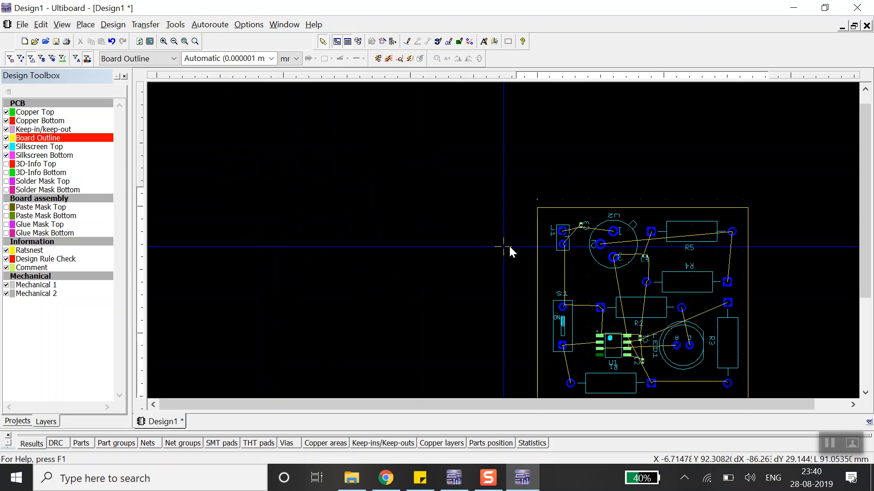
pyautogui.moveTo(864, 279); pyautogui.dragTo(864, 297)
pyautogui.moveTo(670, 407); pyautogui.dragTo(756, 397)
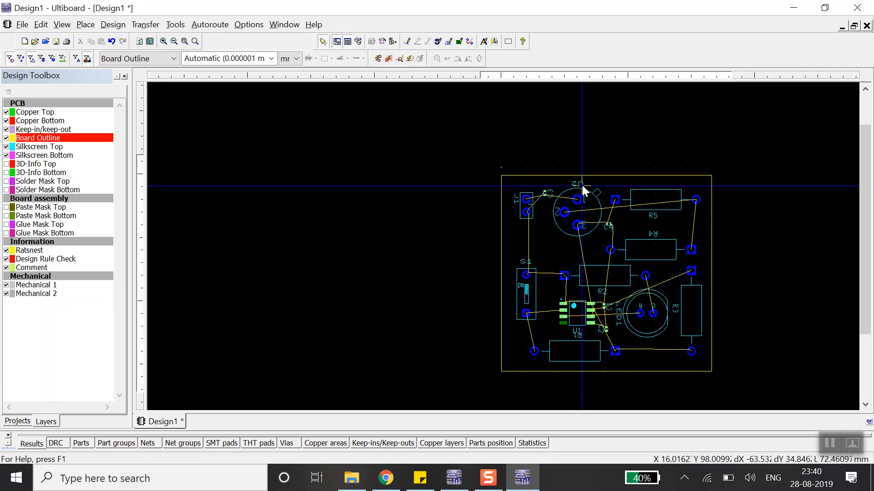
pyautogui.click(548, 256)
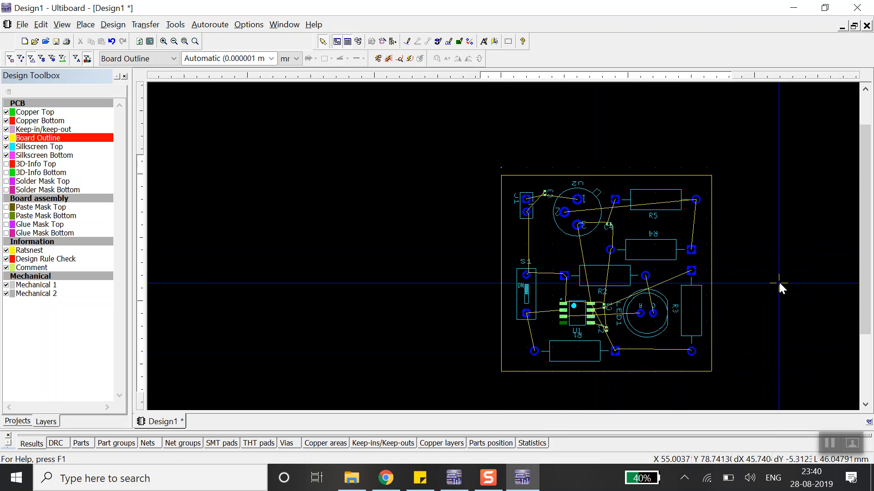
pyautogui.scroll(2, 777, 281)
pyautogui.moveTo(538, 403); pyautogui.dragTo(378, 408)
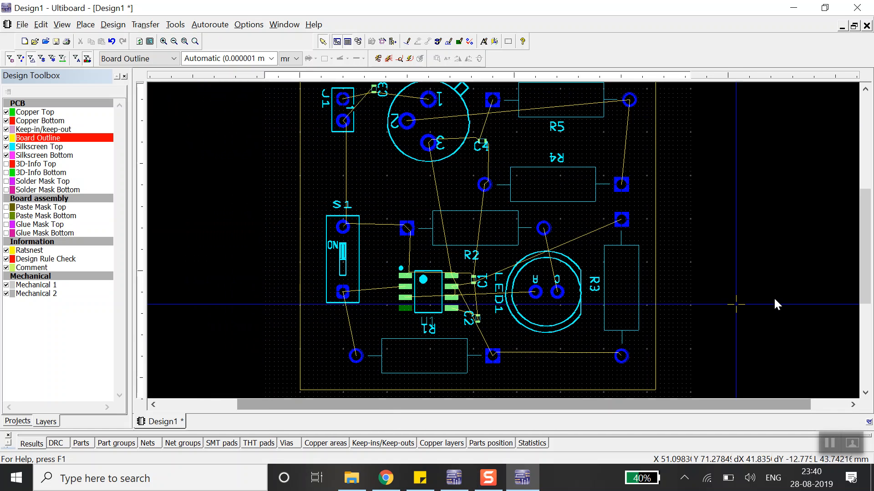
pyautogui.moveTo(870, 272); pyautogui.dragTo(870, 253)
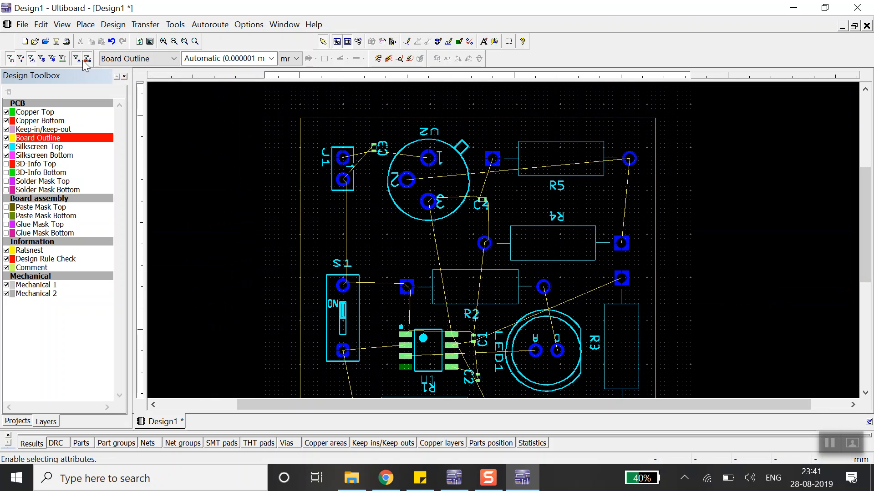
# Step: Turn the J1 and C3 reference labels upright and place each one just above its part
pyautogui.click(321, 159)
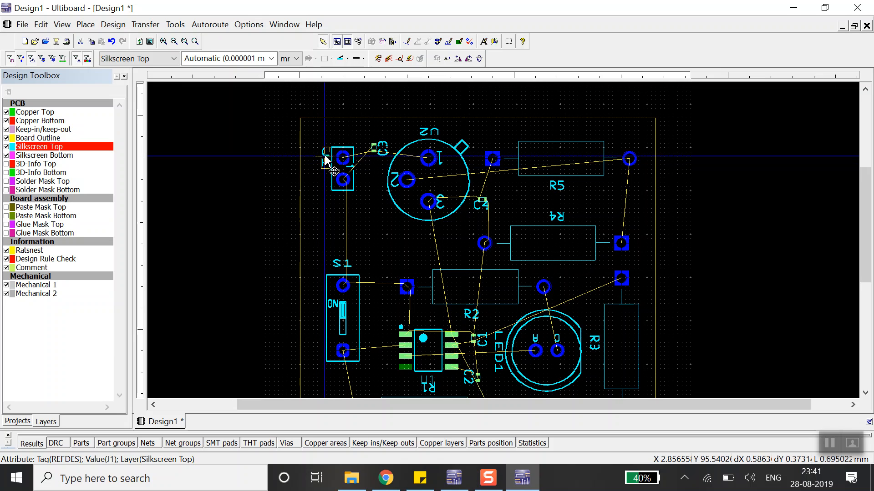
pyautogui.moveTo(325, 160); pyautogui.dragTo(340, 141)
pyautogui.click(367, 128)
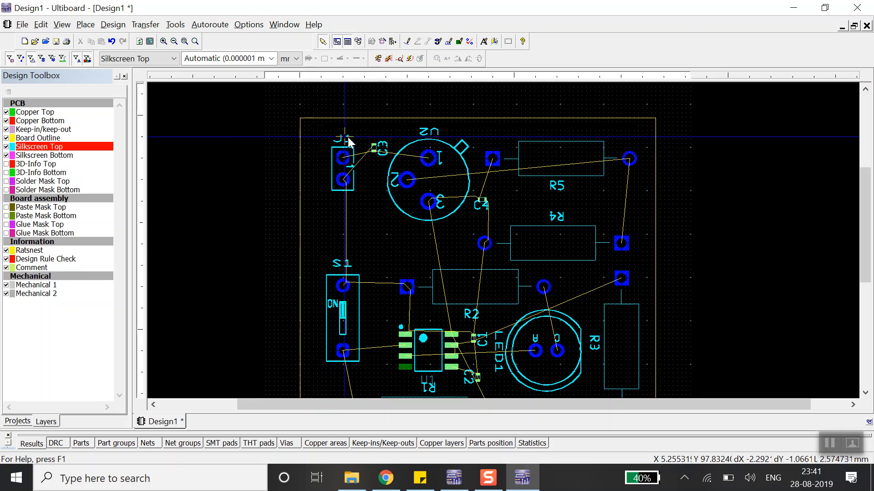
pyautogui.click(383, 153)
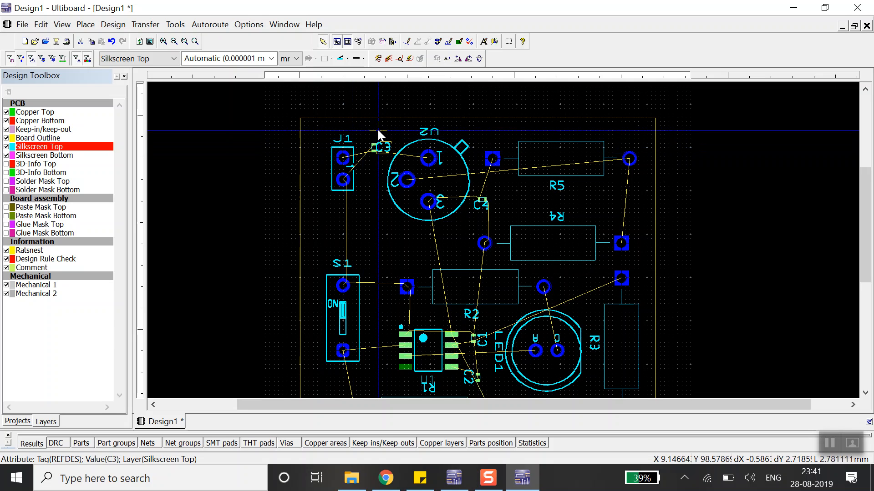
pyautogui.moveTo(382, 146); pyautogui.dragTo(375, 135)
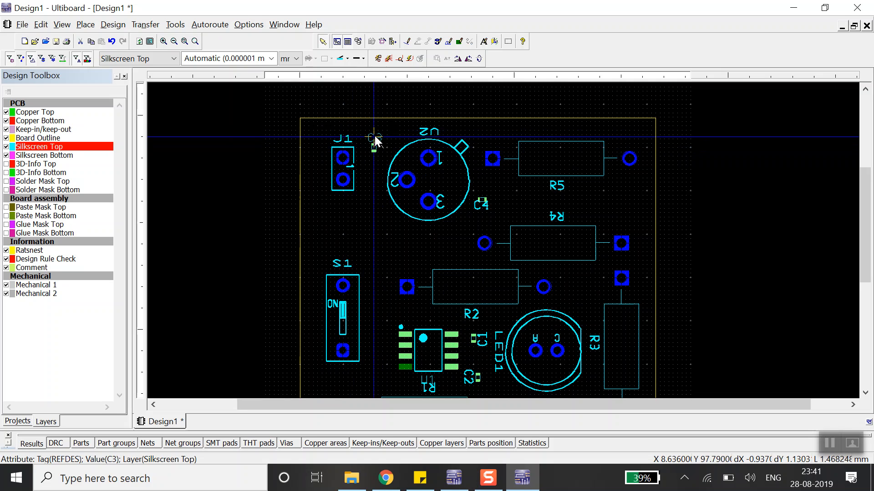
# Step: Rotate the U2 and R4 reference labels by 180° so that they read upright
pyautogui.click(430, 132)
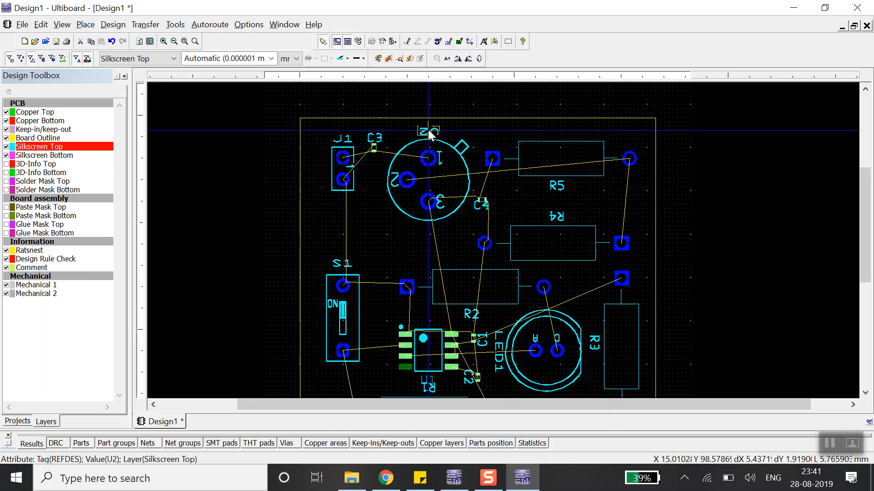
pyautogui.hotkey('ctrl', 'r')
pyautogui.hotkey('ctrl', 'r')
pyautogui.click(462, 131)
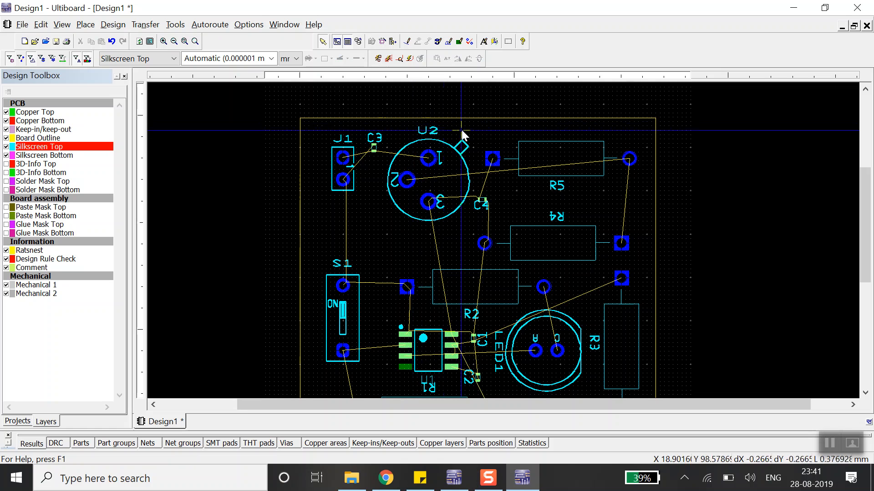
pyautogui.click(556, 217)
pyautogui.hotkey('ctrl', 'r')
pyautogui.hotkey('ctrl', 'r')
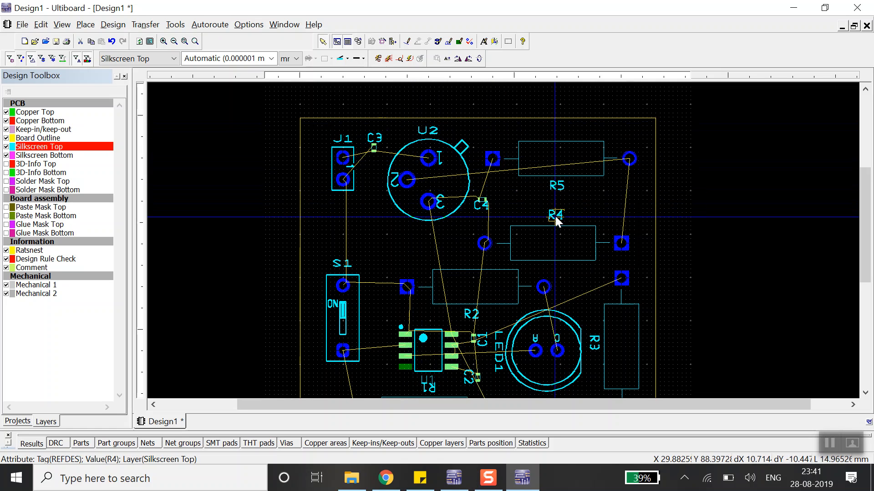
pyautogui.click(581, 205)
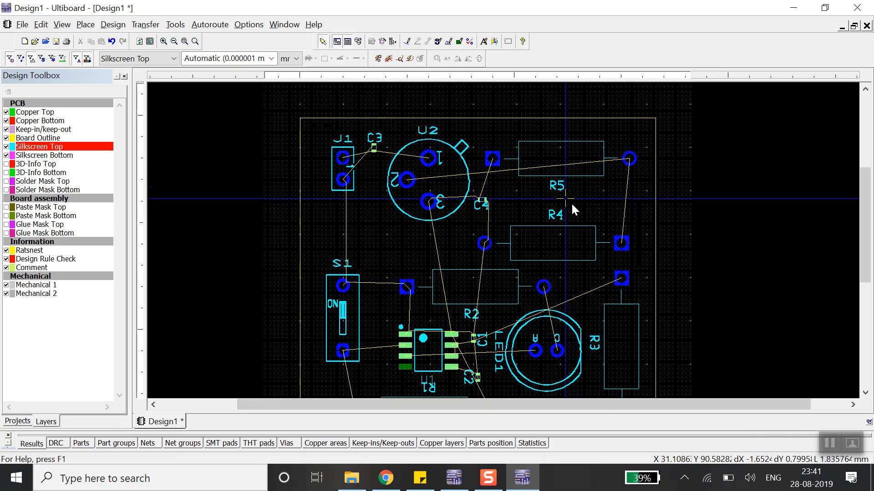
pyautogui.scroll(-3, 577, 298)
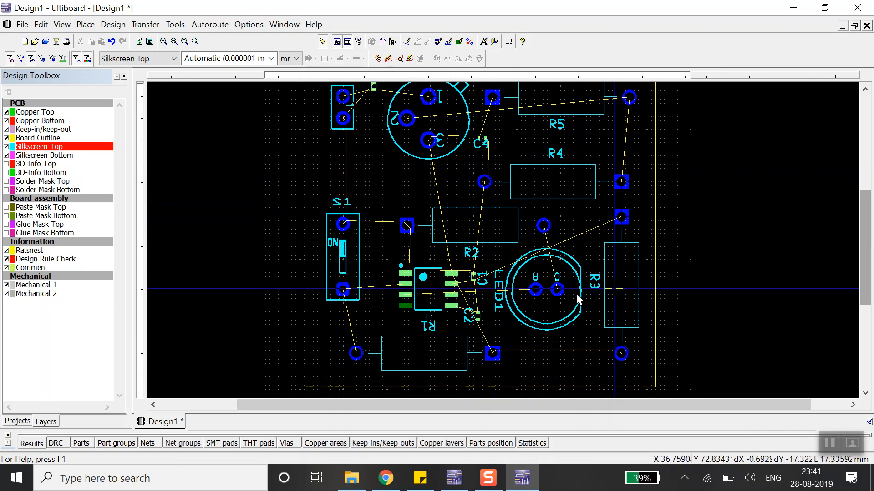
# Step: Rotate the overlapping U1 and R1 reference labels upright and move the R1 label clear, just above the left end of its resistor
pyautogui.click(426, 329)
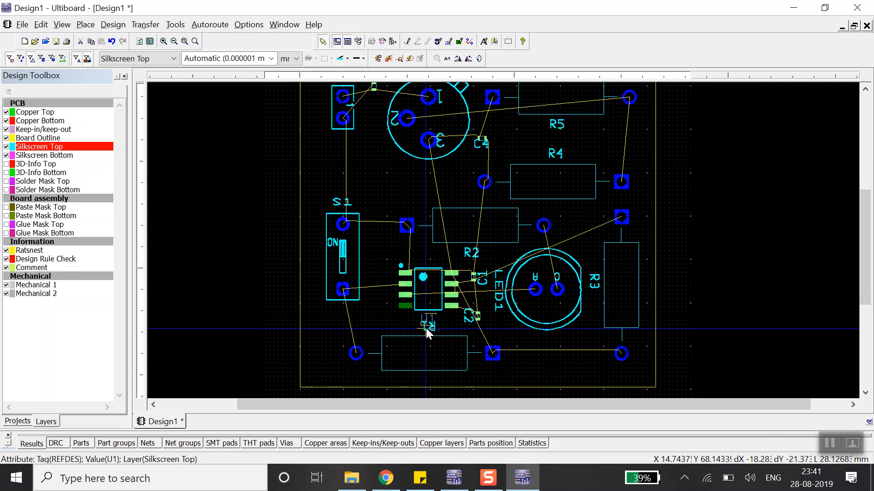
pyautogui.click(430, 331)
pyautogui.moveTo(431, 331); pyautogui.dragTo(398, 326)
pyautogui.click(526, 335)
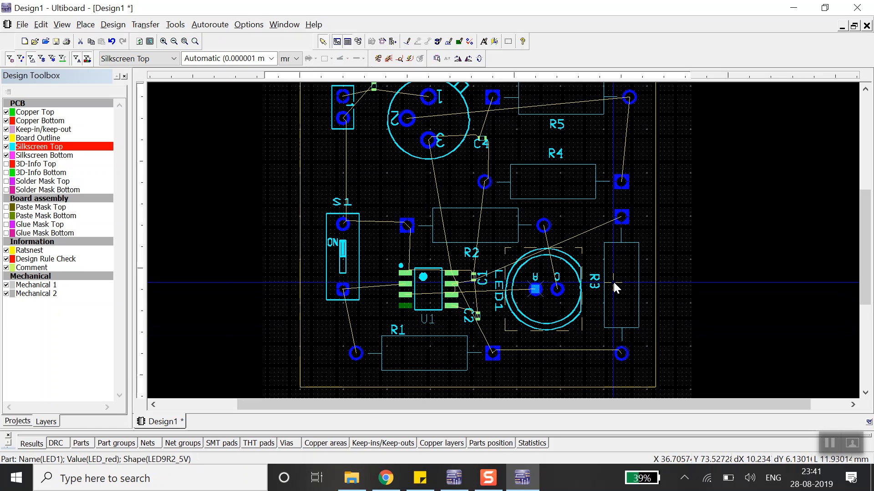
# Step: Rotate the R3 reference label so that it reads horizontally beside its resistor, and check the labels across the whole board
pyautogui.click(598, 283)
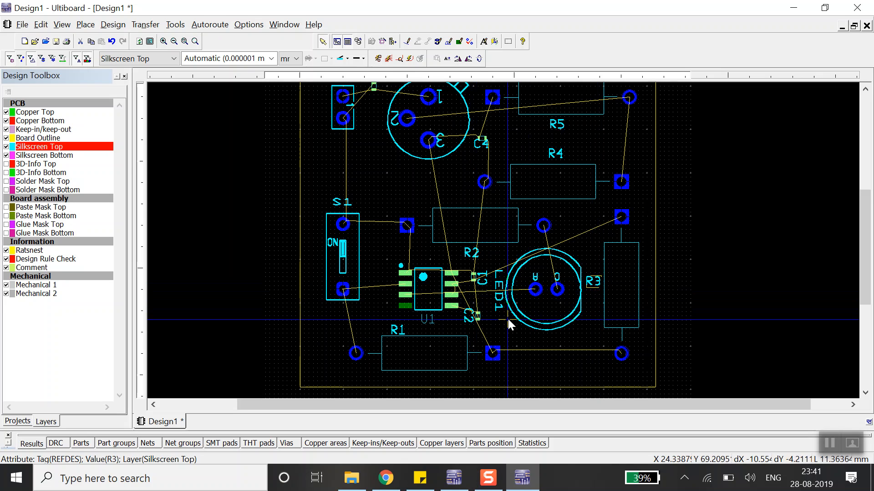
pyautogui.moveTo(866, 254); pyautogui.dragTo(862, 244)
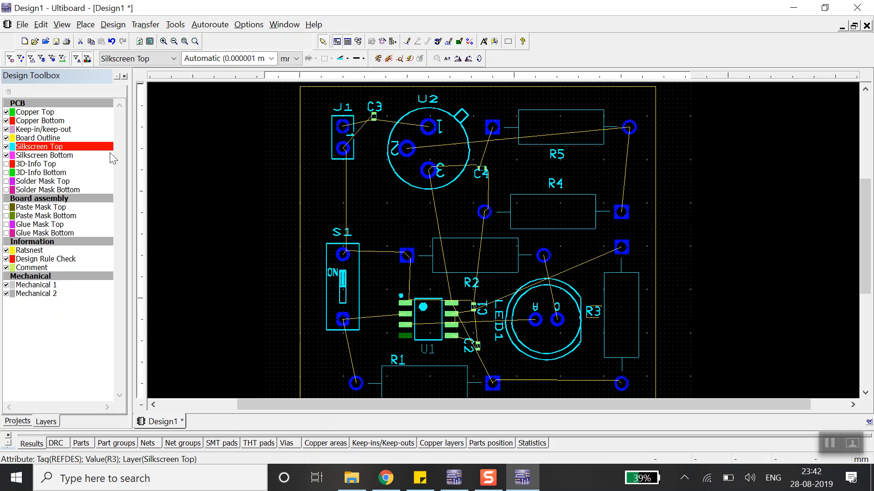
pyautogui.moveTo(868, 215); pyautogui.dragTo(868, 220)
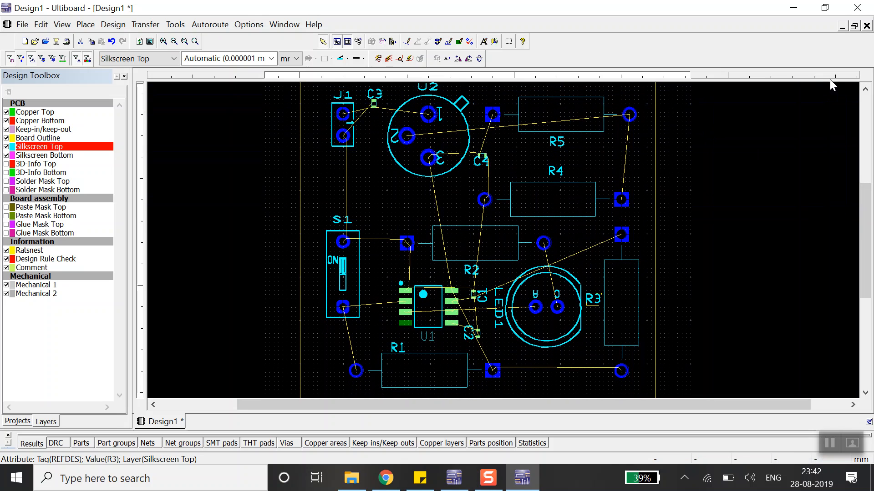
pyautogui.click(175, 42)
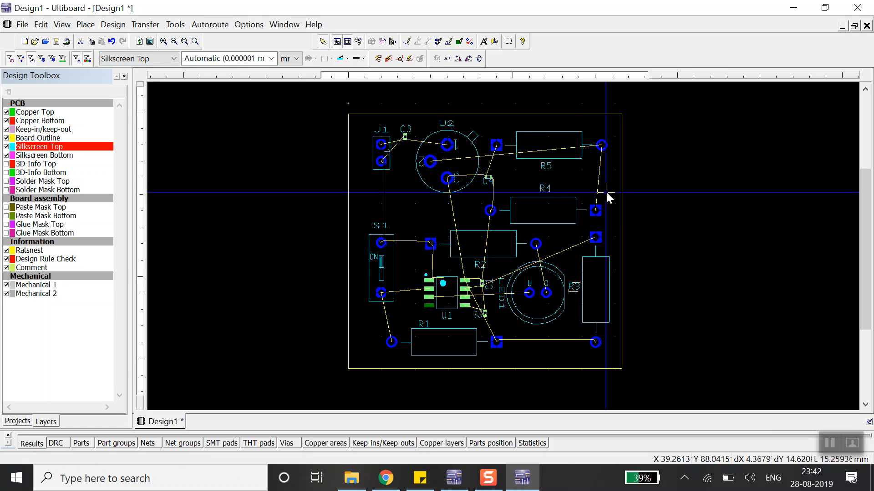
pyautogui.click(656, 212)
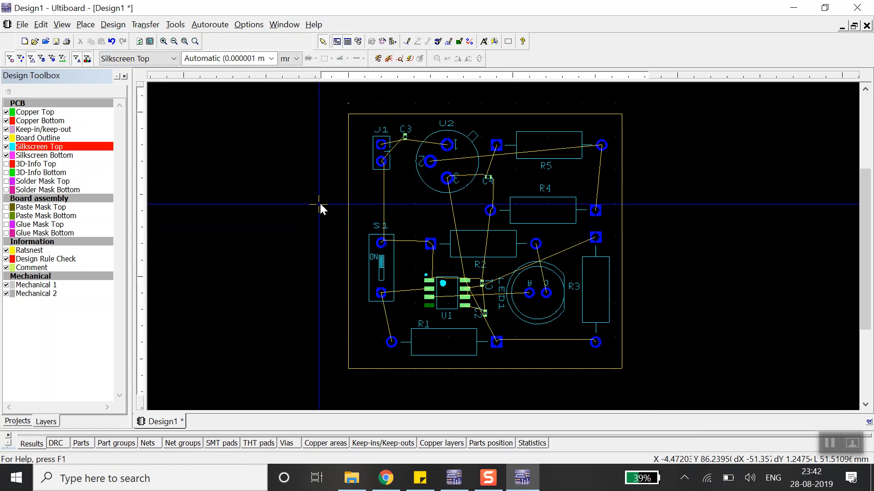